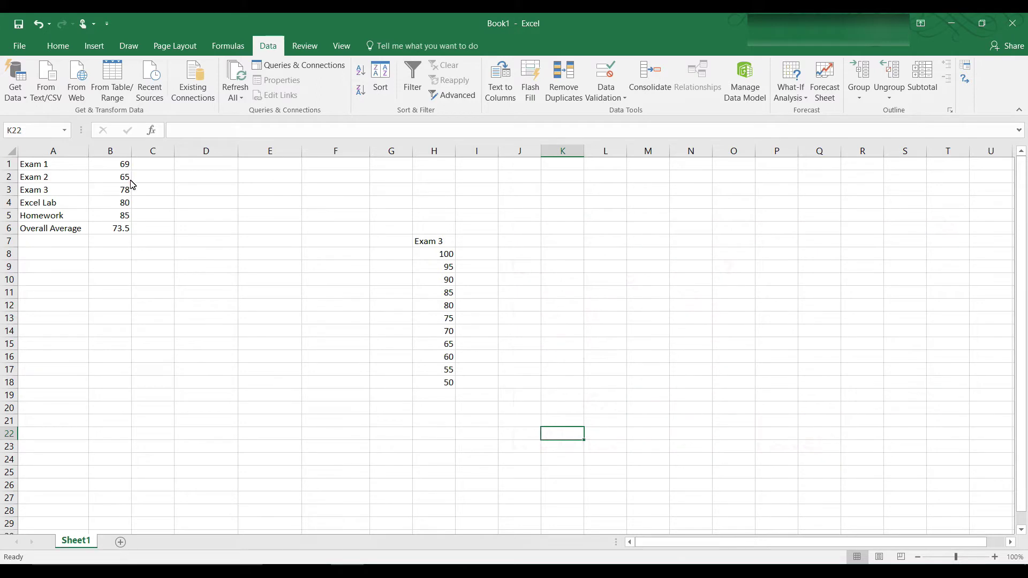
- Inspect the Overall Average formula in B6 and the Exam 3 score in B3
left_click(126, 229)
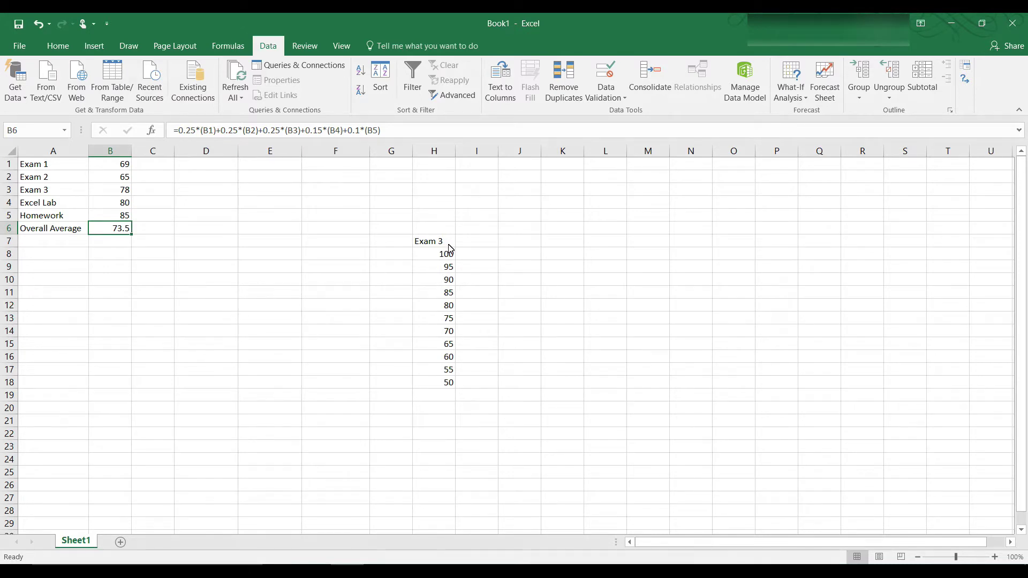
left_click(121, 192)
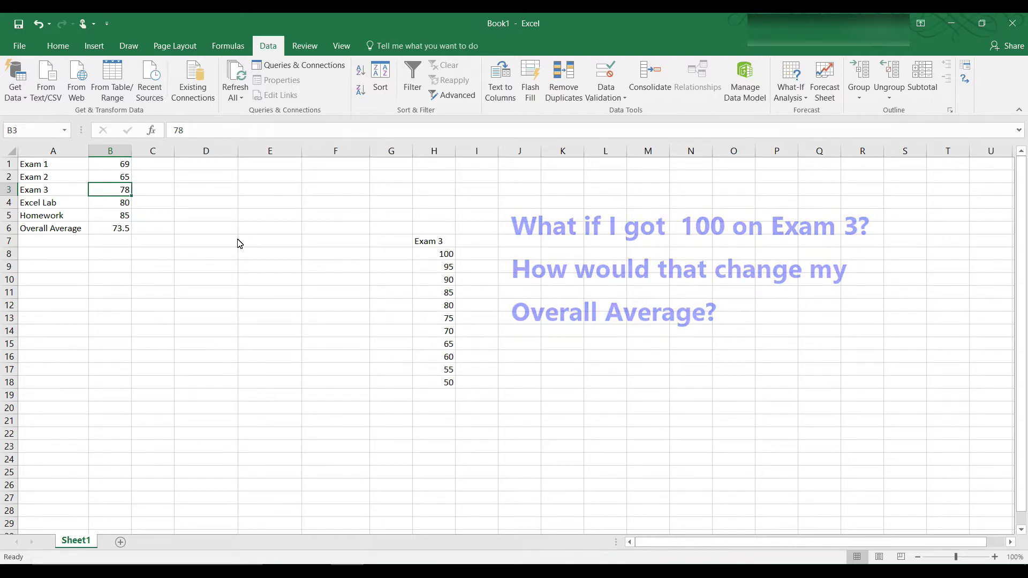
left_click(790, 99)
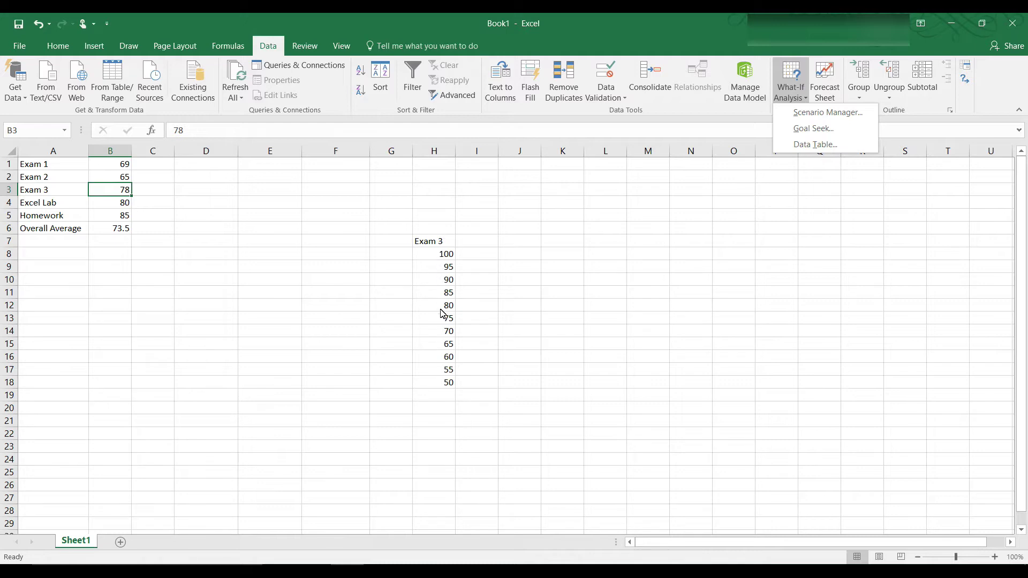
left_click(432, 242)
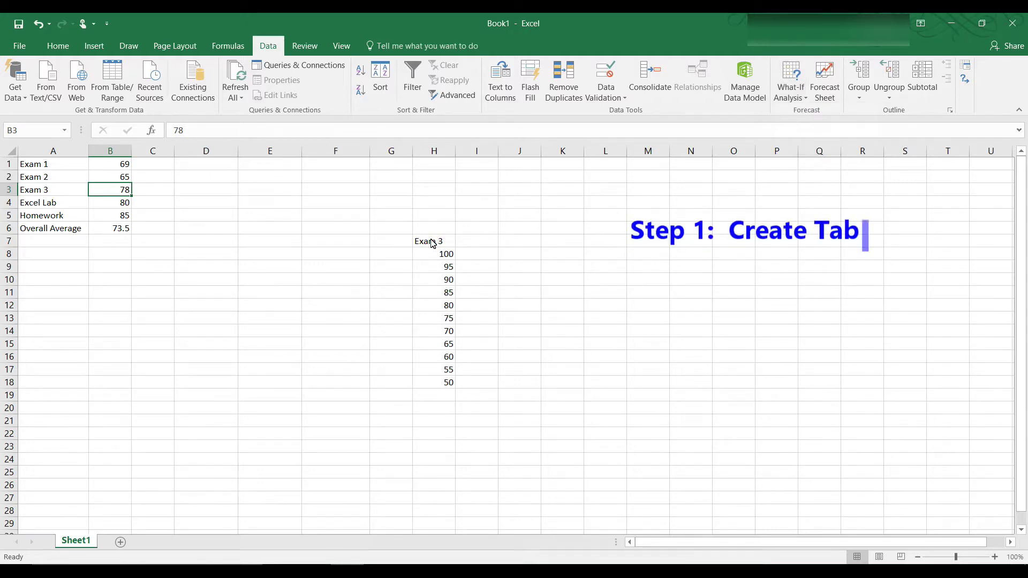
- Apply a green-to-red colour scale to the Exam 3 scores in H7:H18
left_click(432, 242)
left_click_drag(433, 243, 419, 386)
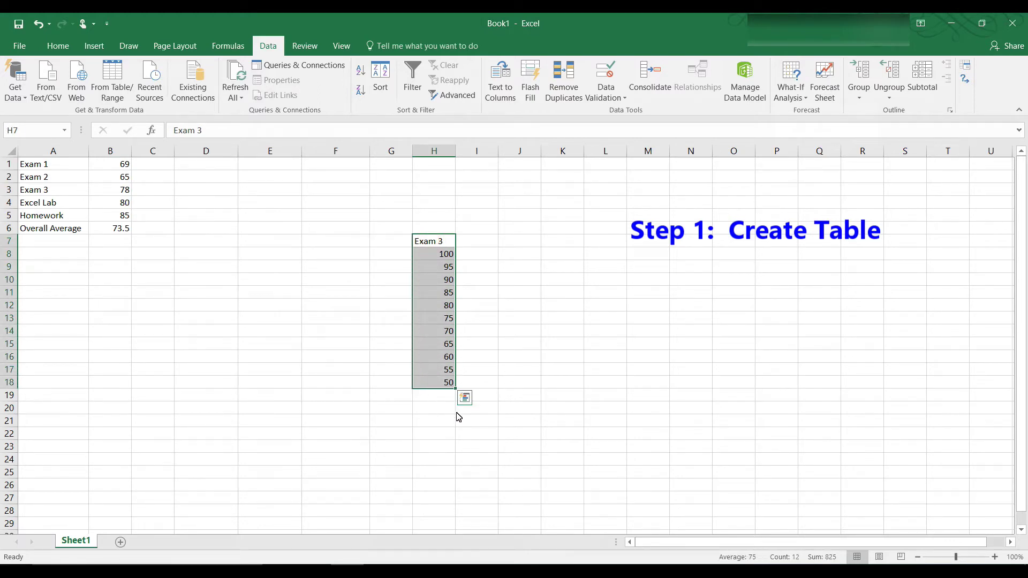
left_click(466, 399)
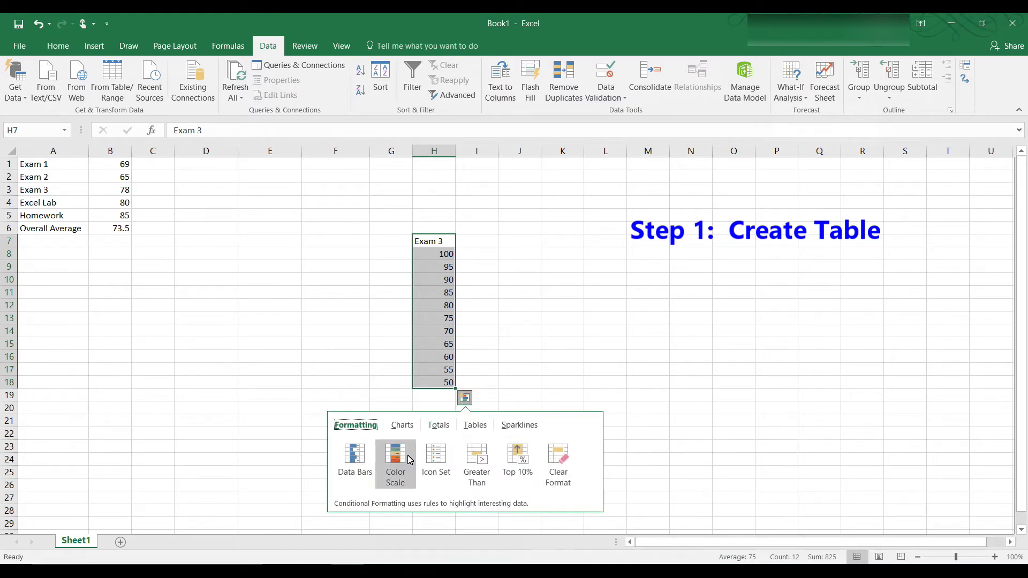
left_click(402, 460)
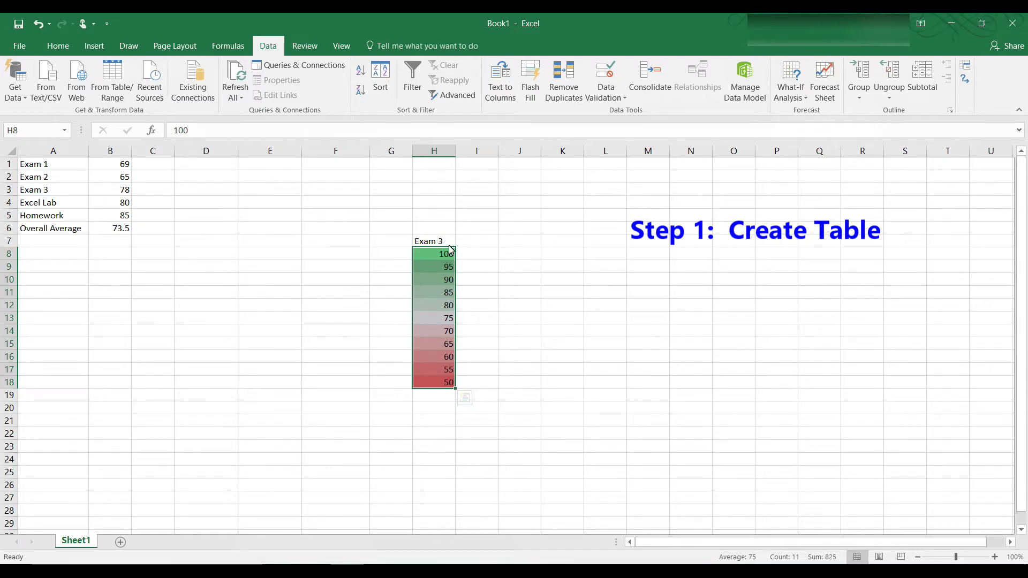
left_click(481, 243)
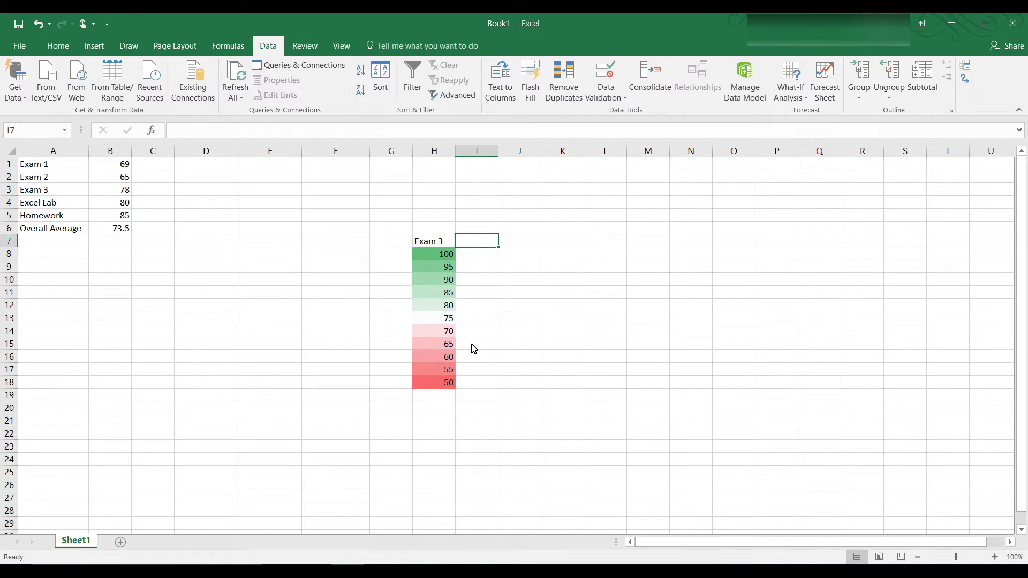
left_click(474, 241)
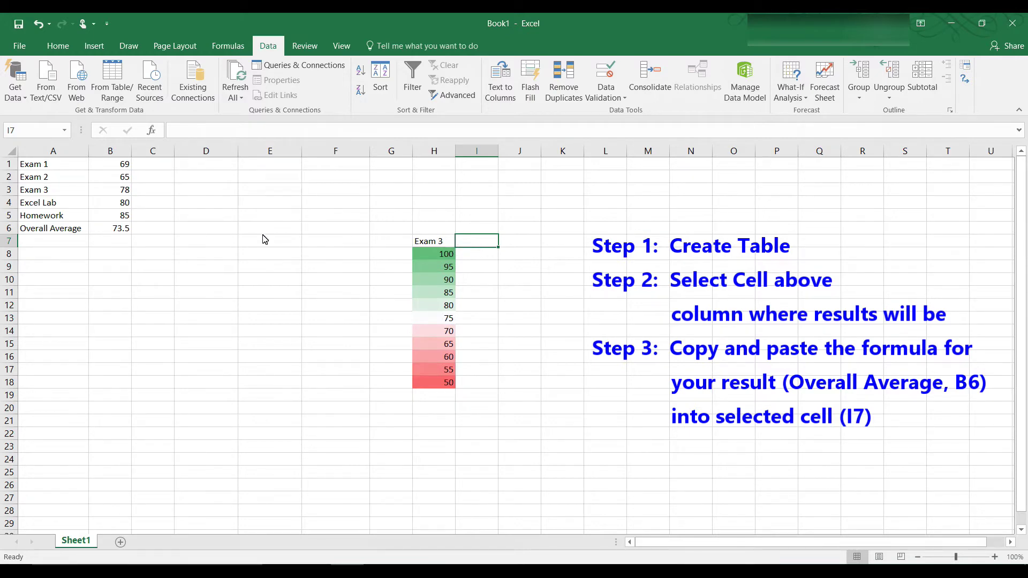
- Copy B6's Overall Average formula text and paste it into I7, showing 73.5
left_click(113, 230)
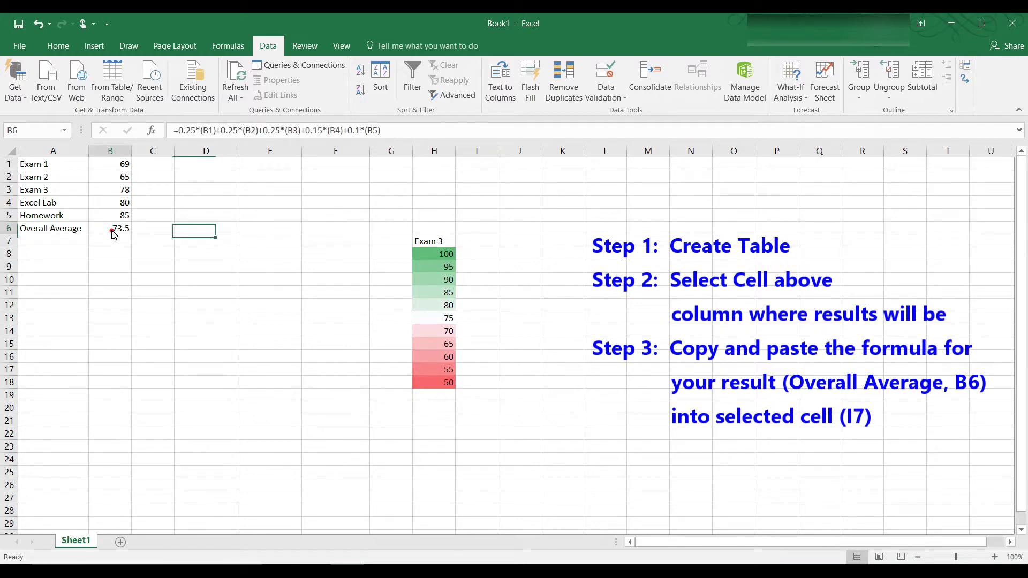
left_click(394, 131)
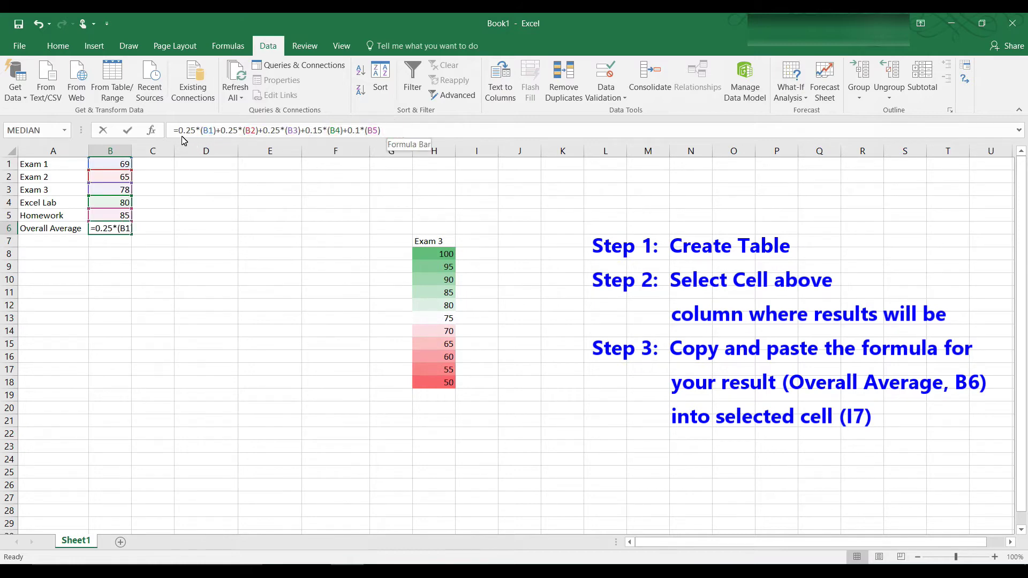
left_click_drag(182, 137, 171, 136)
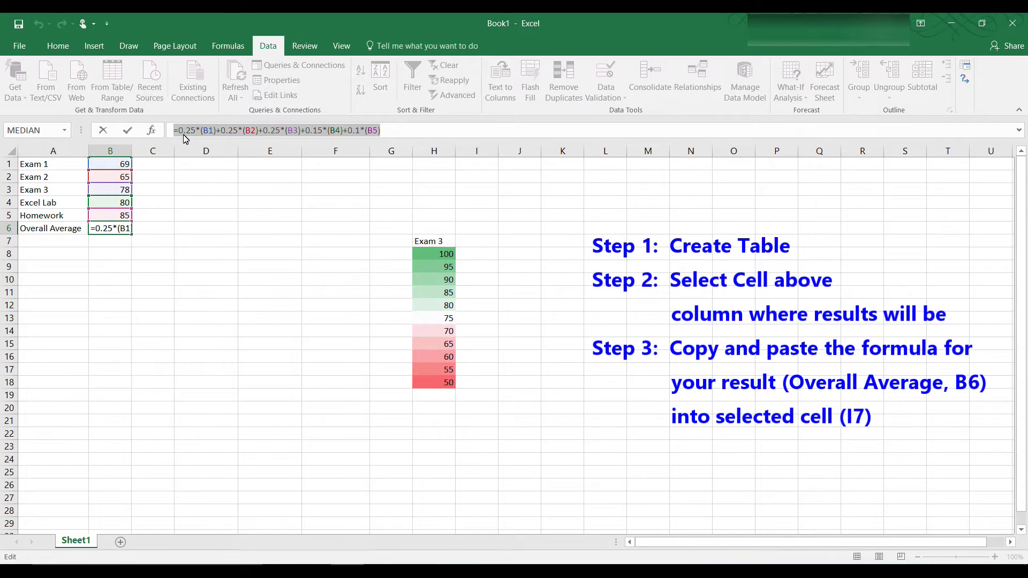
key("ctrl+c")
key("Escape")
left_click(461, 243)
right_click(465, 247)
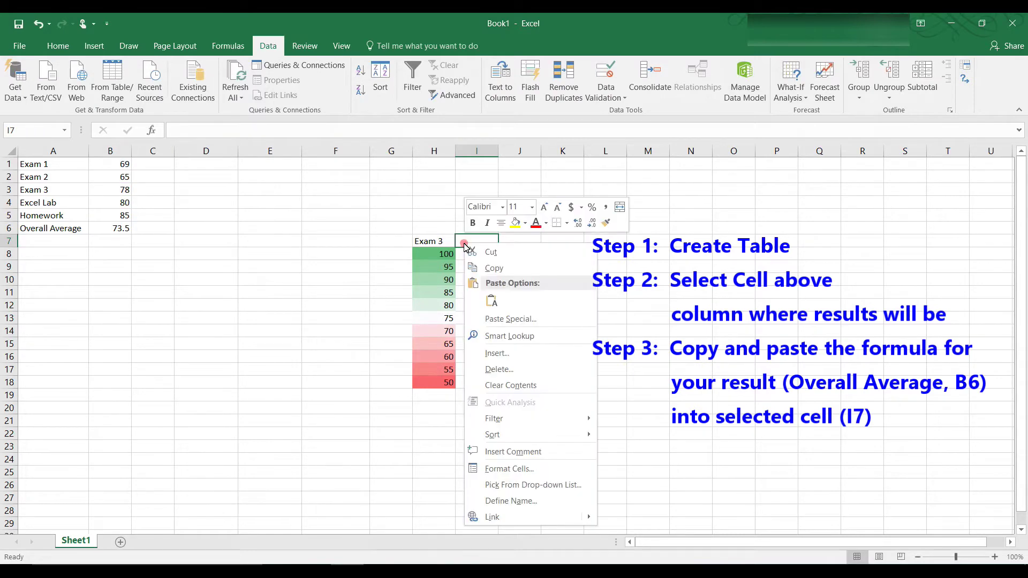
left_click(491, 301)
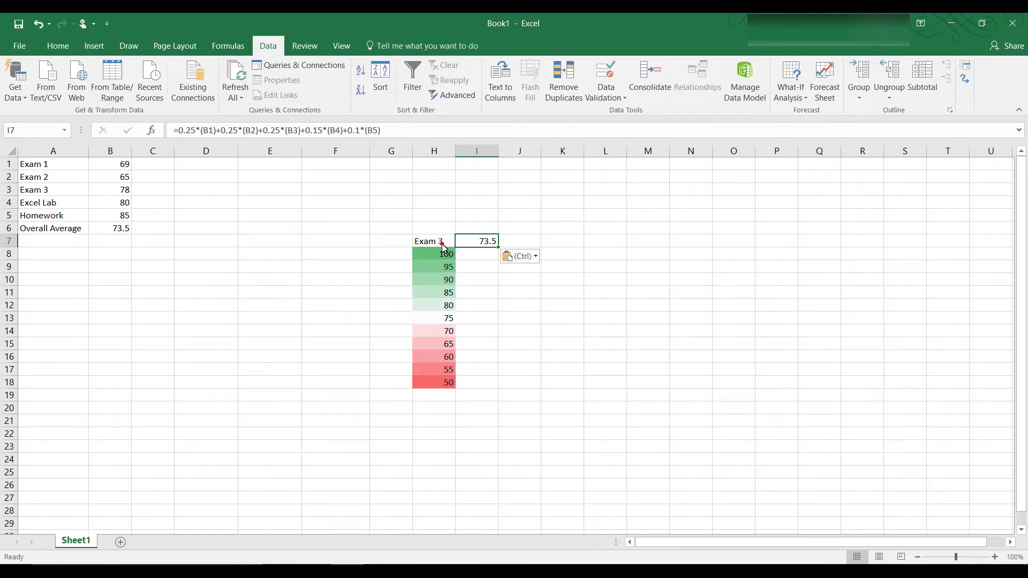
left_click_drag(443, 244, 478, 385)
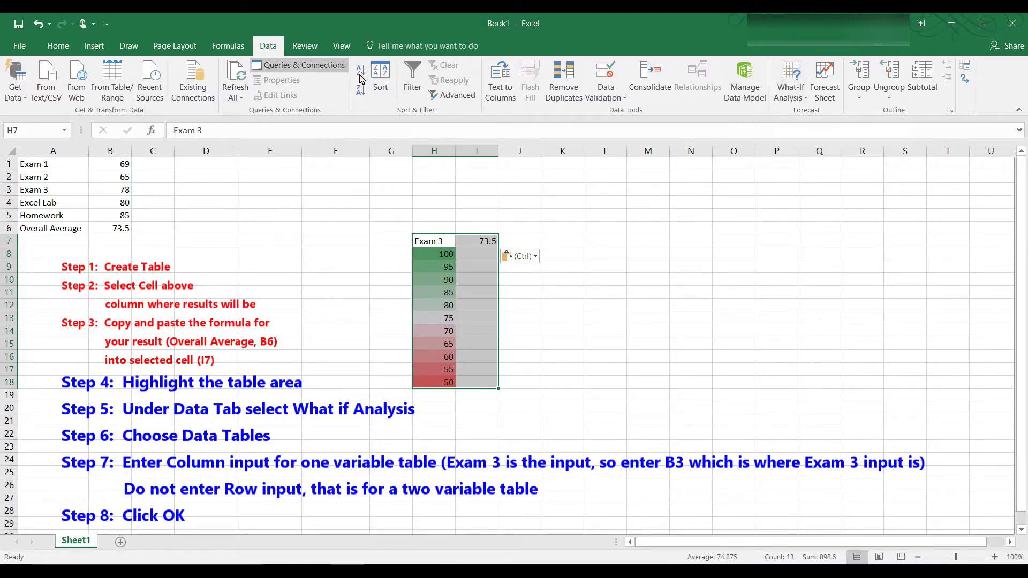
- Build a one-variable data table on H7:I18 using B3 as the column input cell
left_click(790, 92)
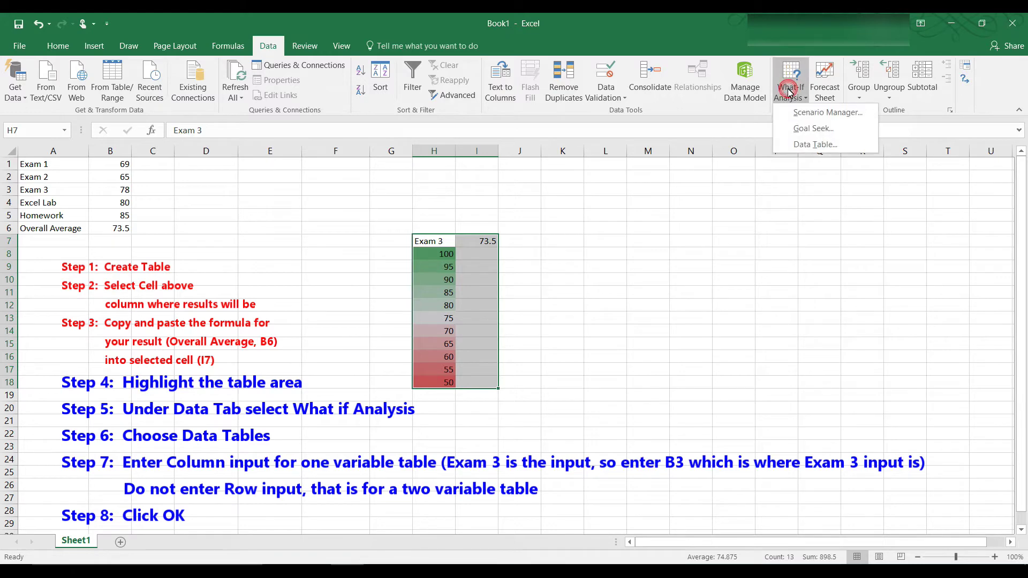
left_click(813, 145)
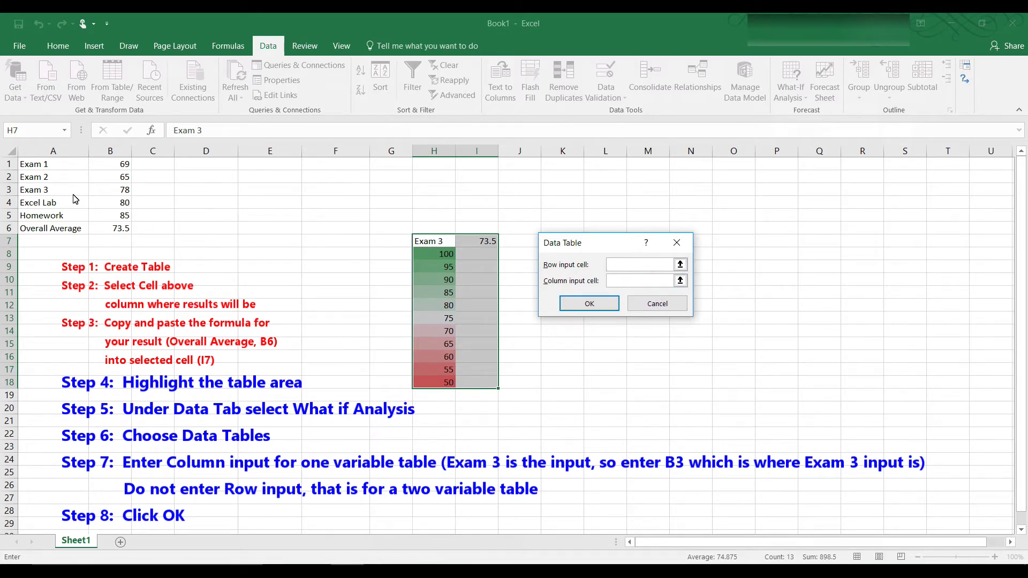
left_click(116, 194)
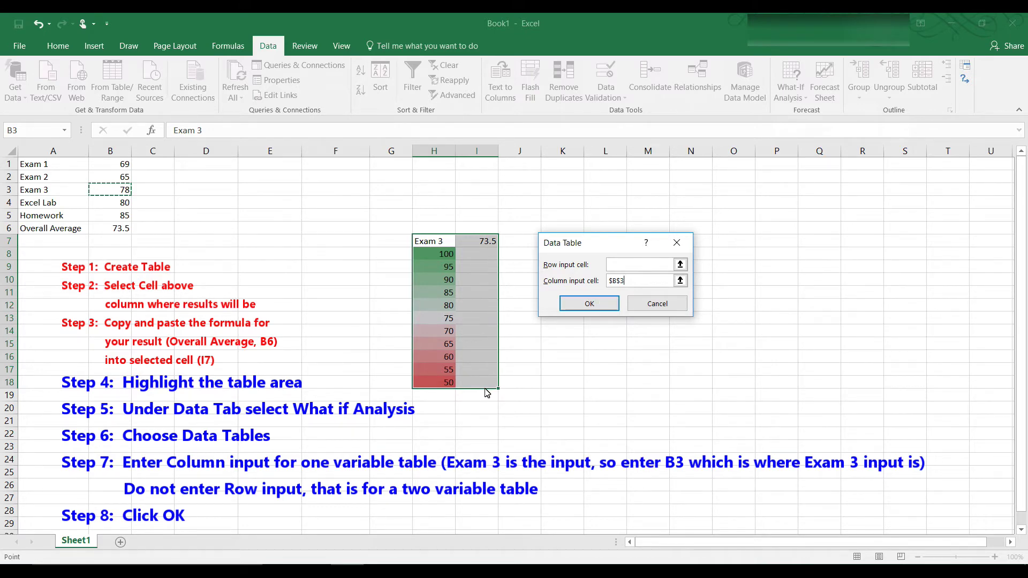
left_click(589, 303)
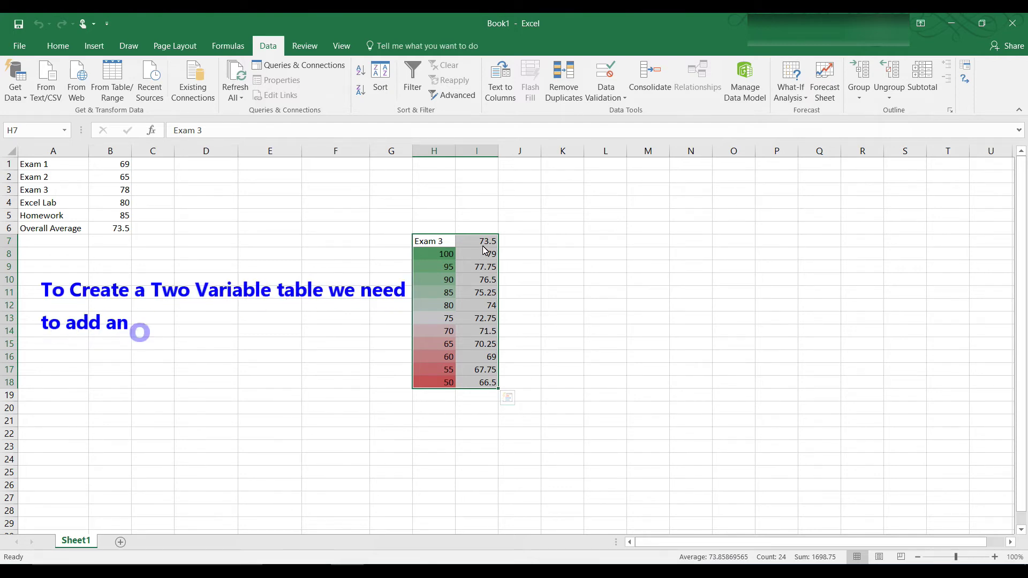
left_click_drag(485, 242, 491, 382)
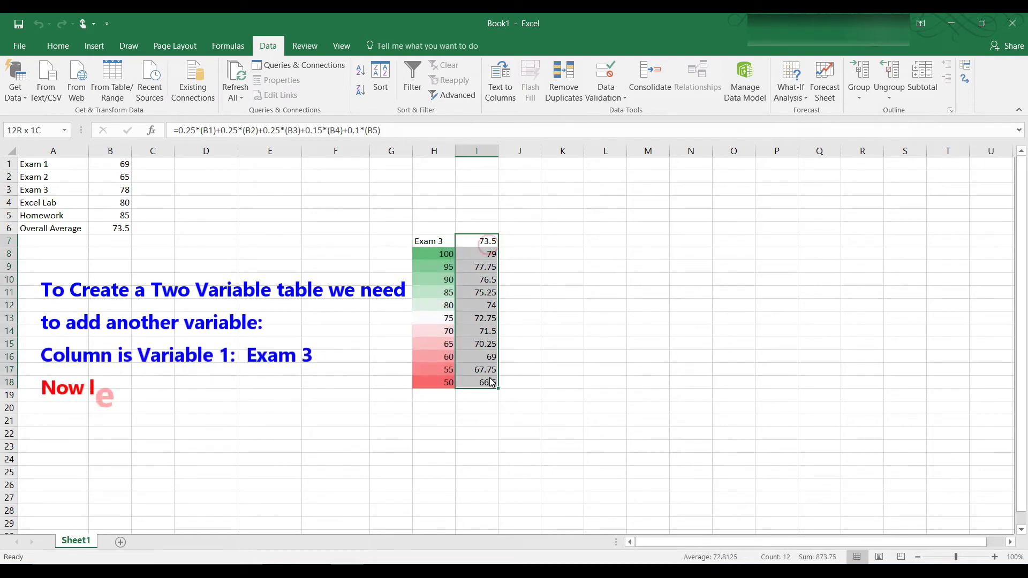
key("Delete")
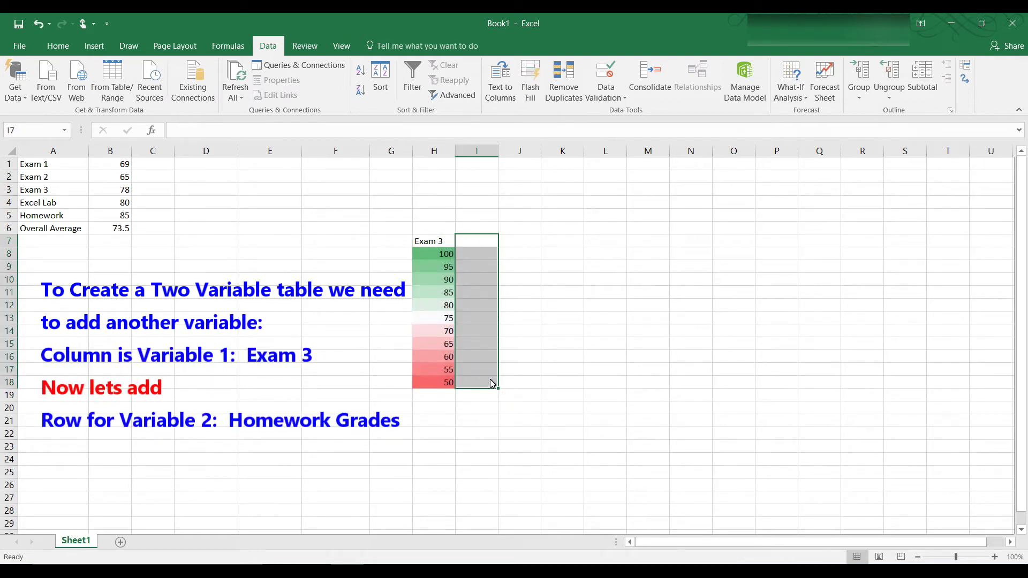
left_click(558, 219)
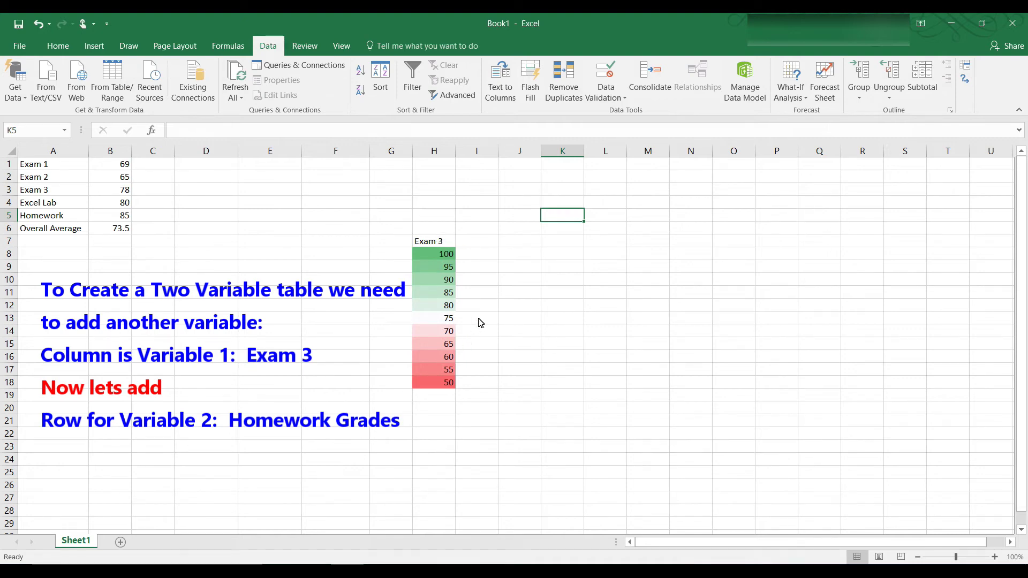
- Label K5 'Homework' and enter homework scores 100, 95, 90, 85 across row 6
type("Homewor")
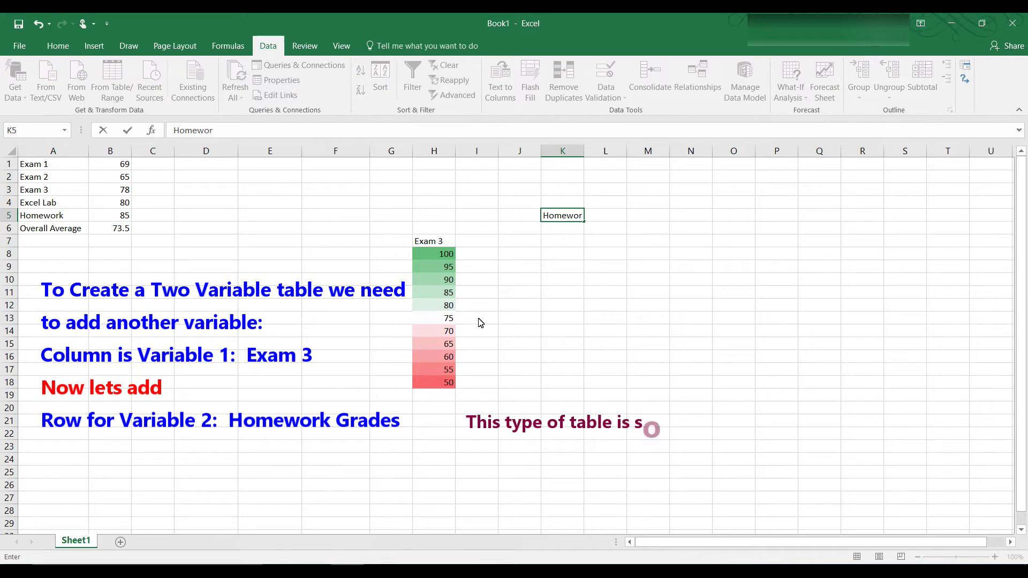
type("k")
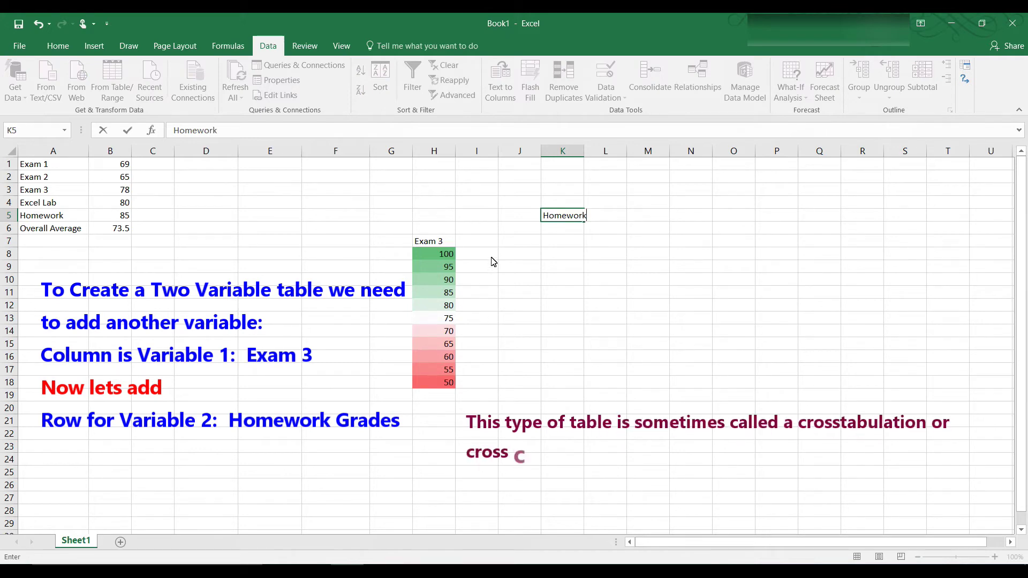
left_click(488, 241)
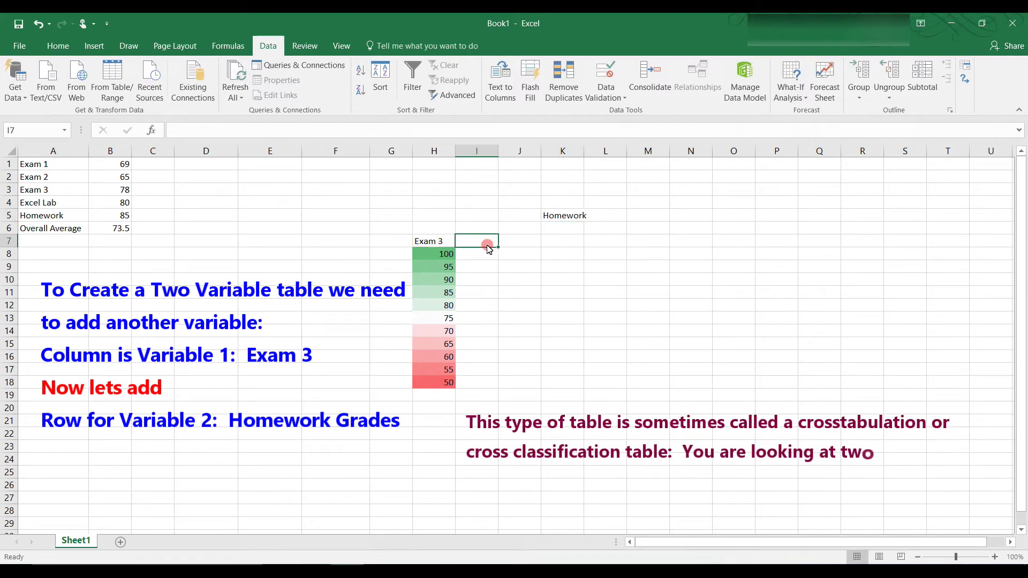
left_click(487, 231)
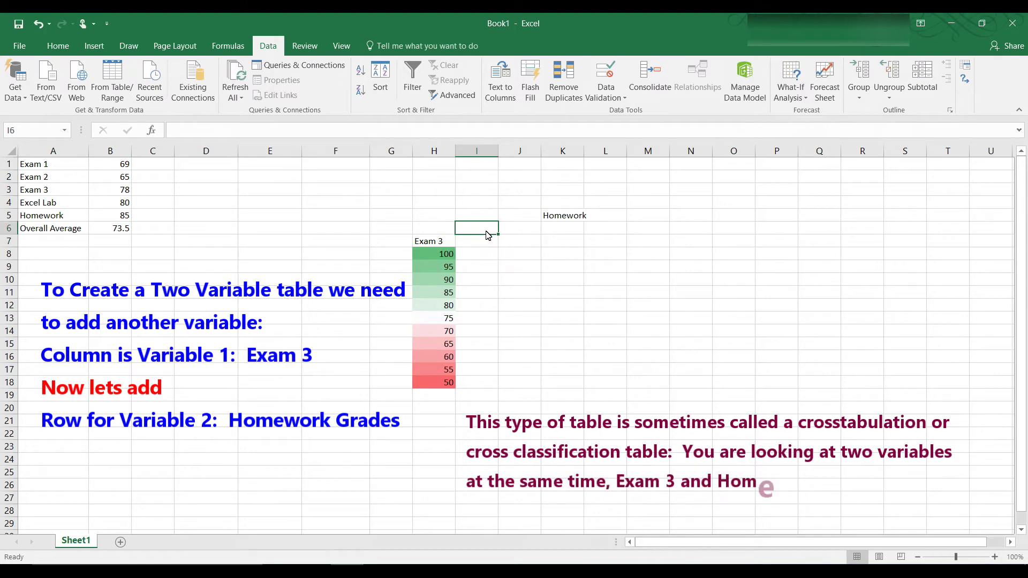
type("1")
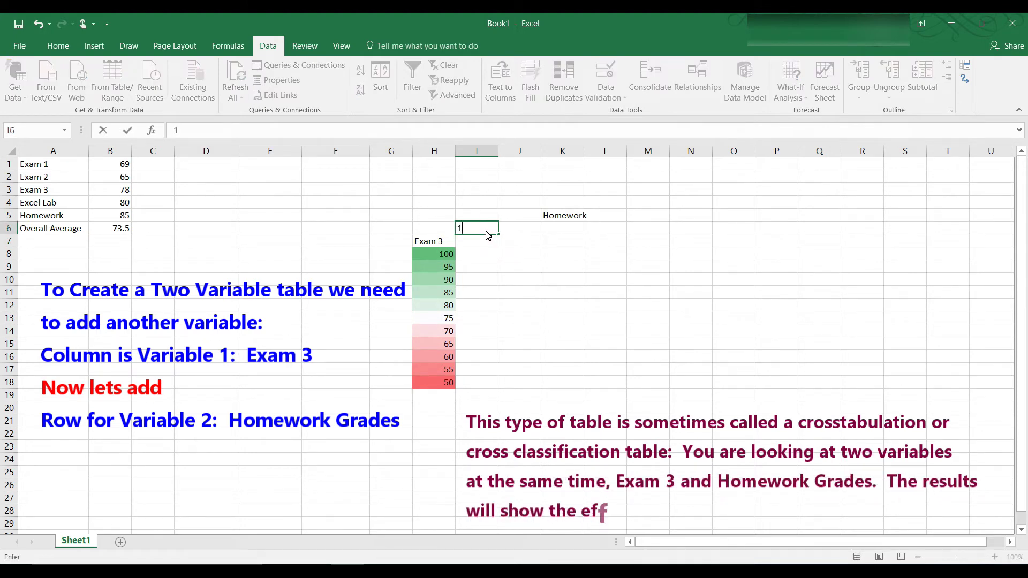
type("00")
key("Tab")
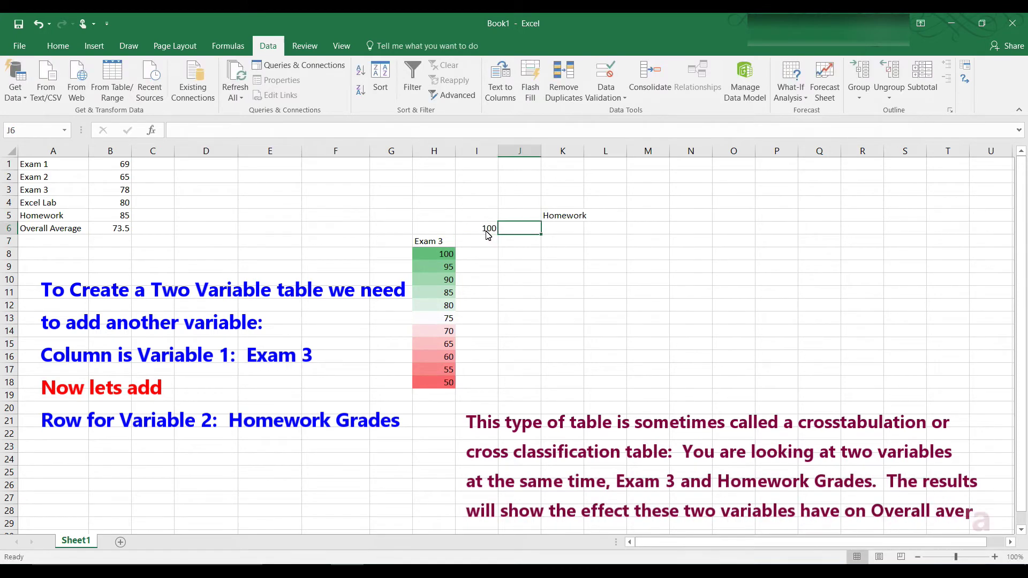
type("95")
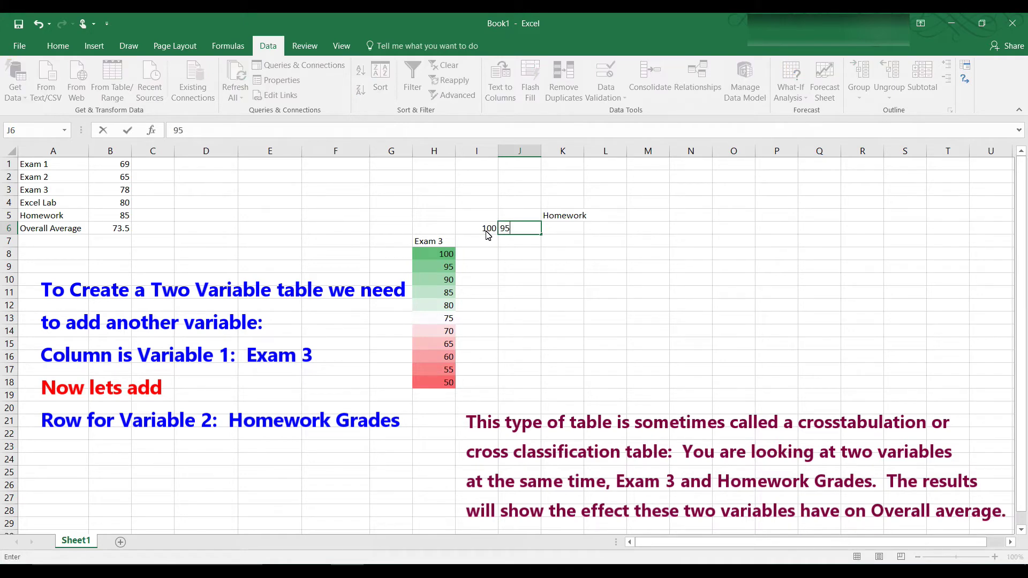
key("Tab")
type("90")
key("Tab")
type("85")
key("Tab")
- Continue the homework scores 80 down to 55, correcting the mistyped 80 entry
type("8-")
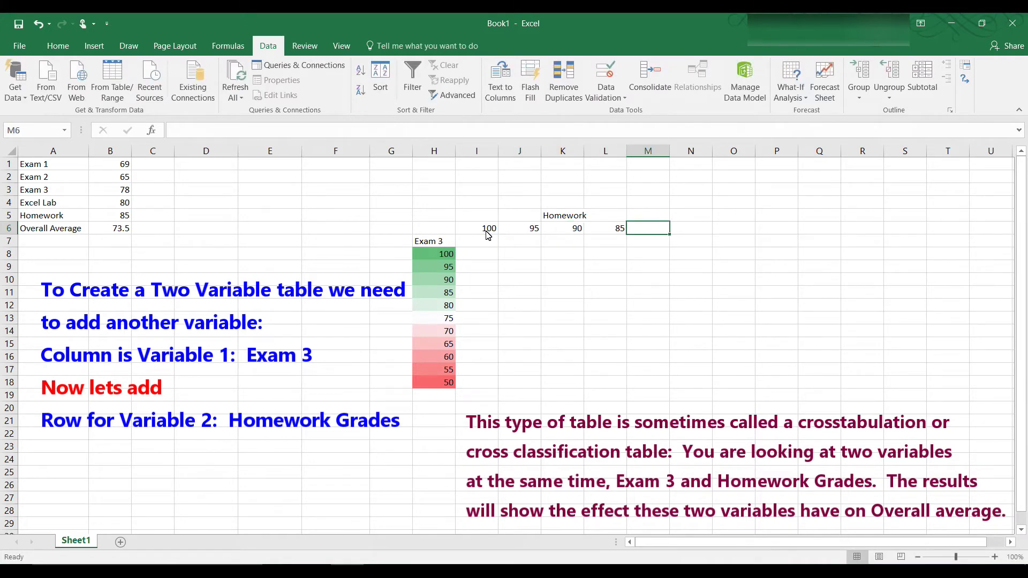
key("Tab")
left_click(650, 231)
type("80")
key("Tab")
type("75")
key("Tab")
type("70")
key("Tab")
type("65")
key("Tab")
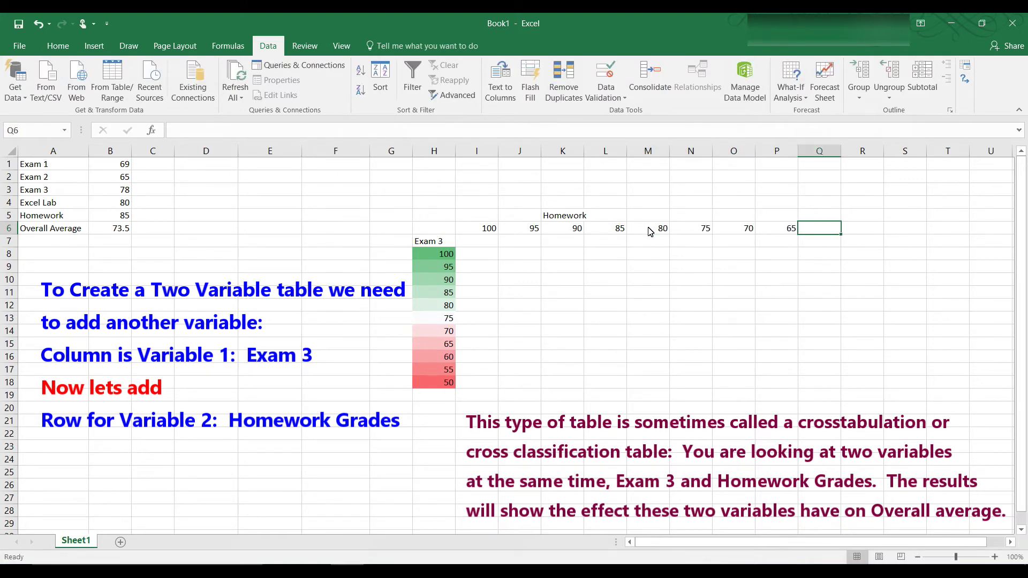
type("6")
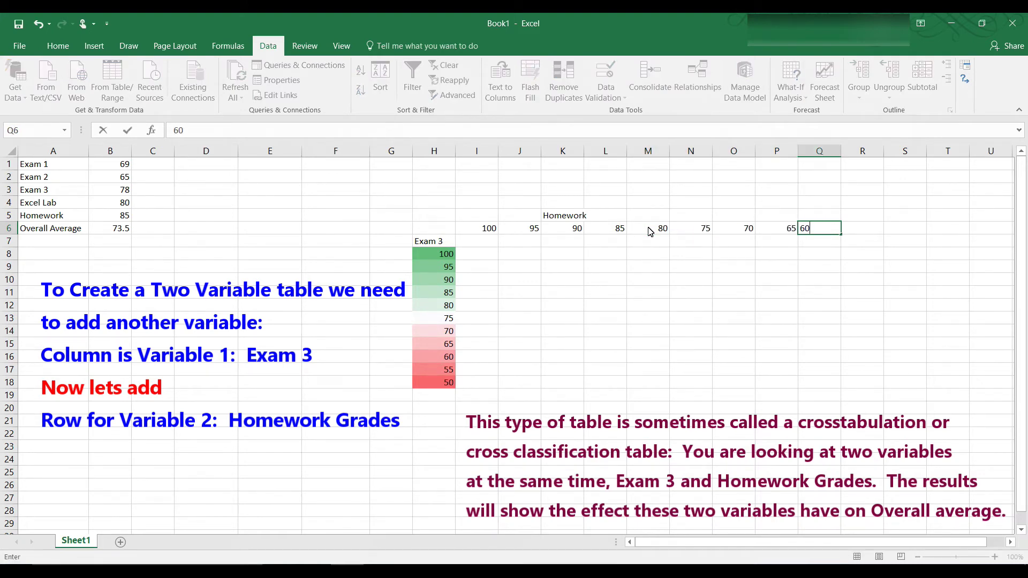
type("0")
key("Tab")
type("55")
key("Tab")
- Enter the final score 50 and colour-scale homework scores I6:S6 green to red
type("50")
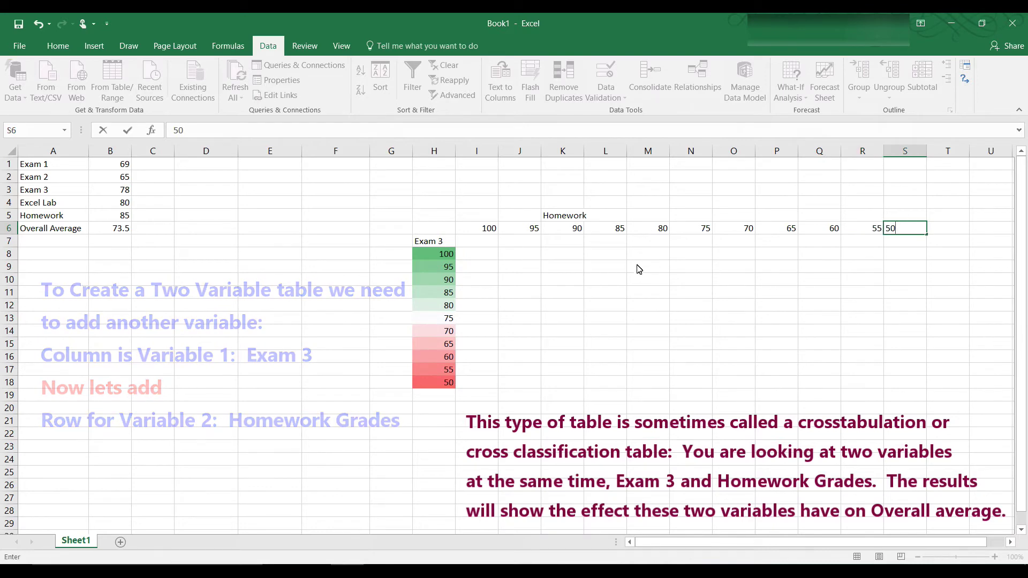
left_click(486, 228)
left_click_drag(486, 229, 917, 228)
left_click(935, 243)
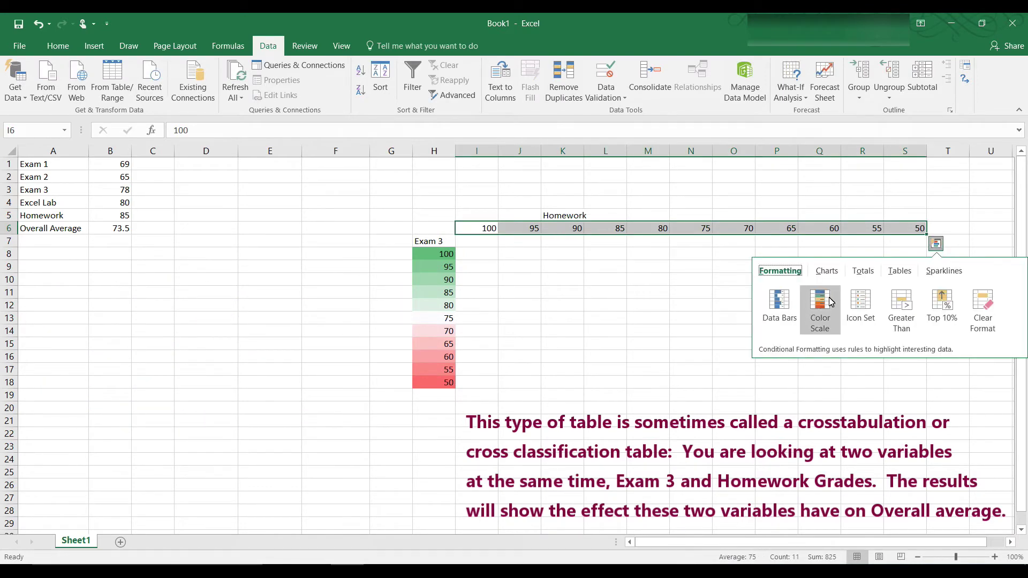
left_click(821, 303)
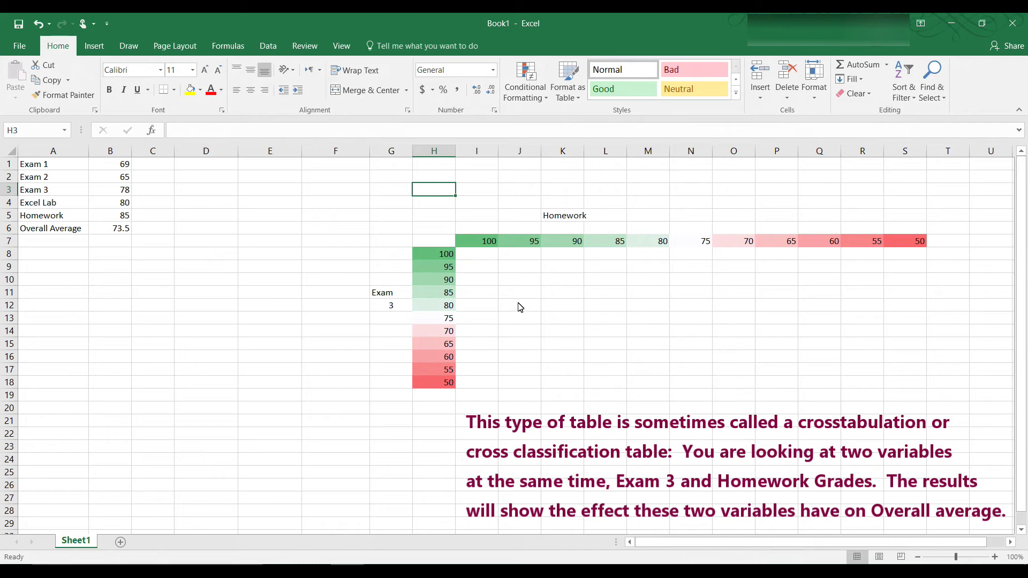
left_click(482, 260)
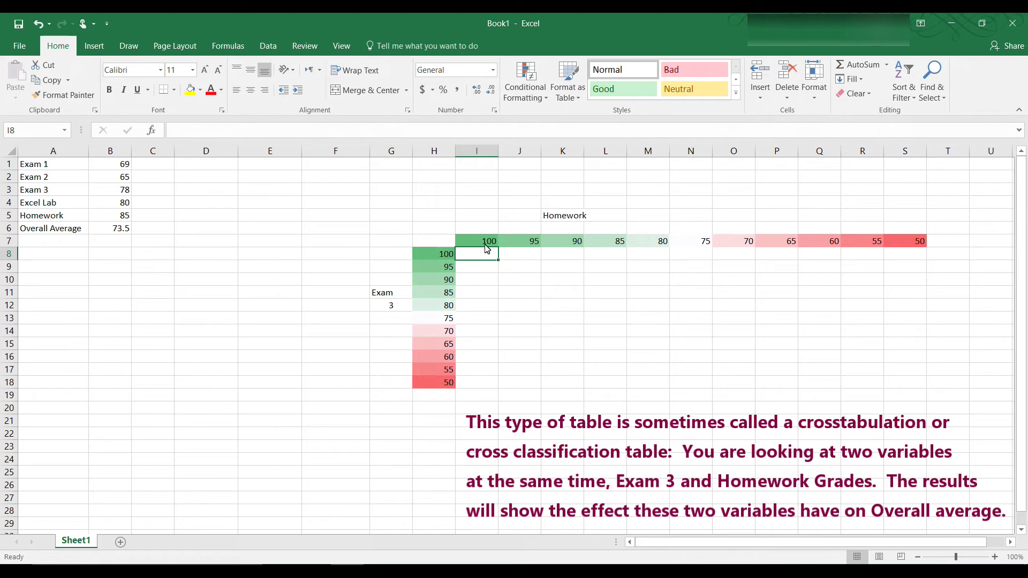
left_click(576, 311)
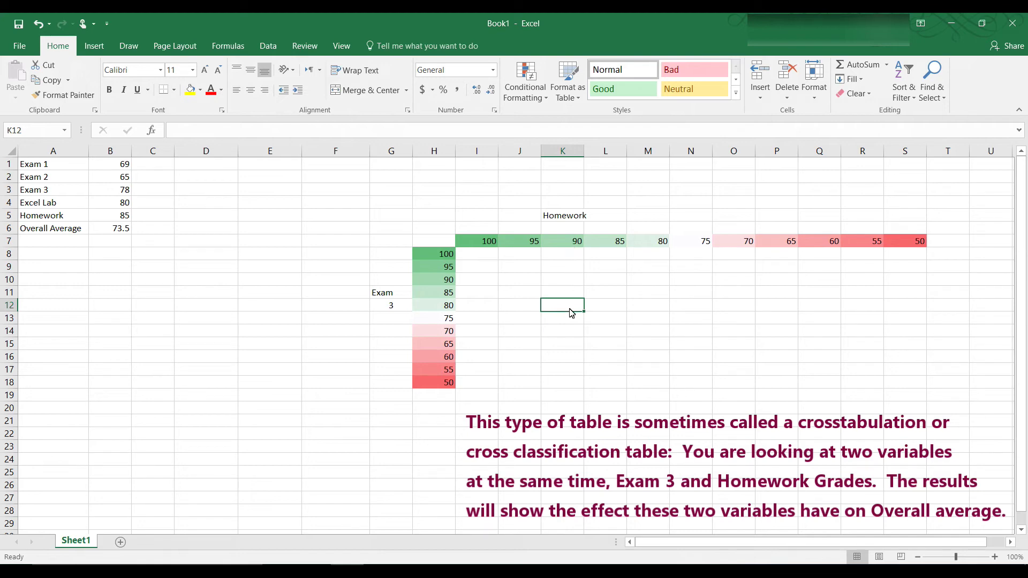
left_click(437, 243)
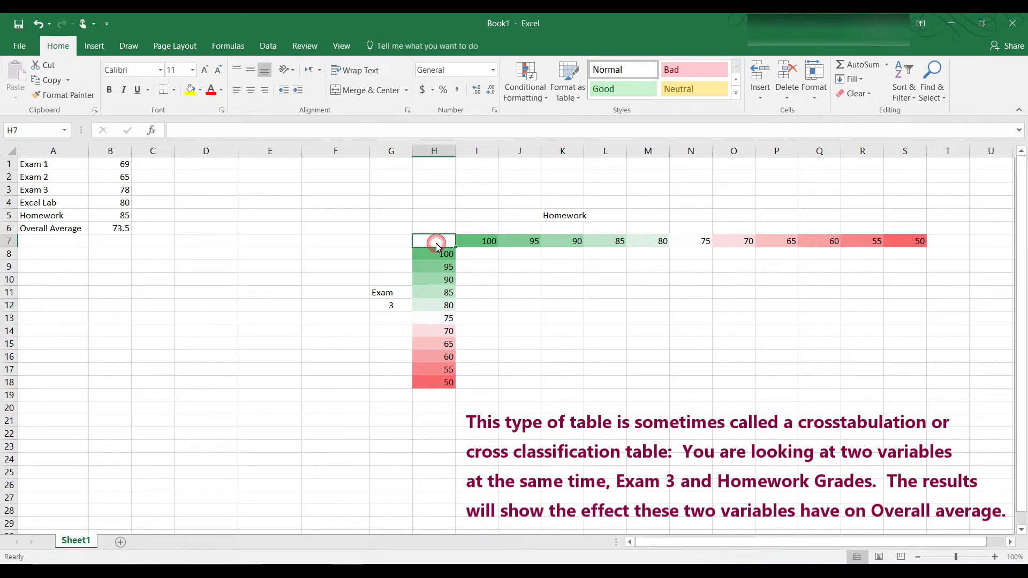
- Copy the weighted Overall Average formula text from B6 in the formula bar
left_click(127, 234)
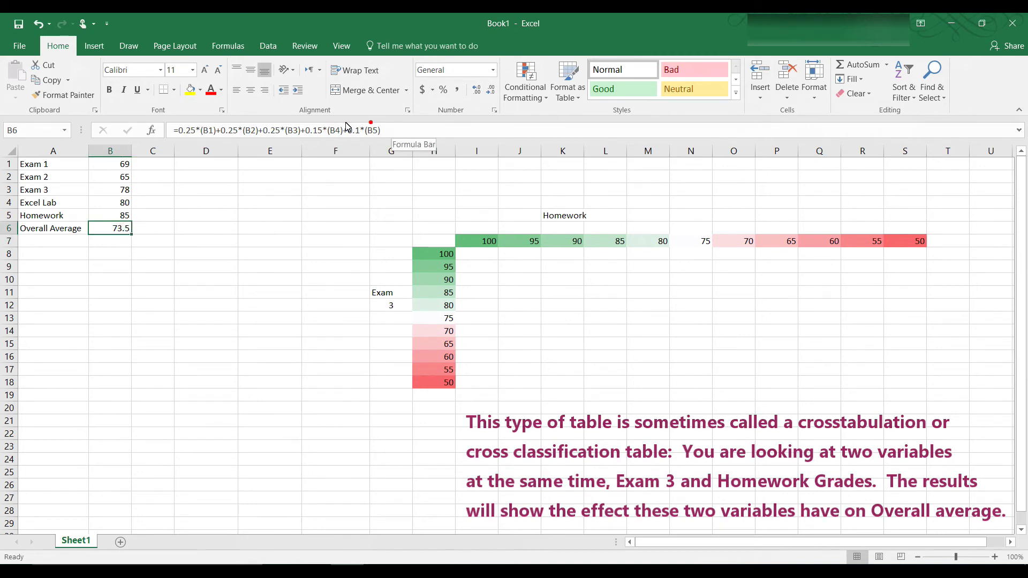
left_click(371, 121)
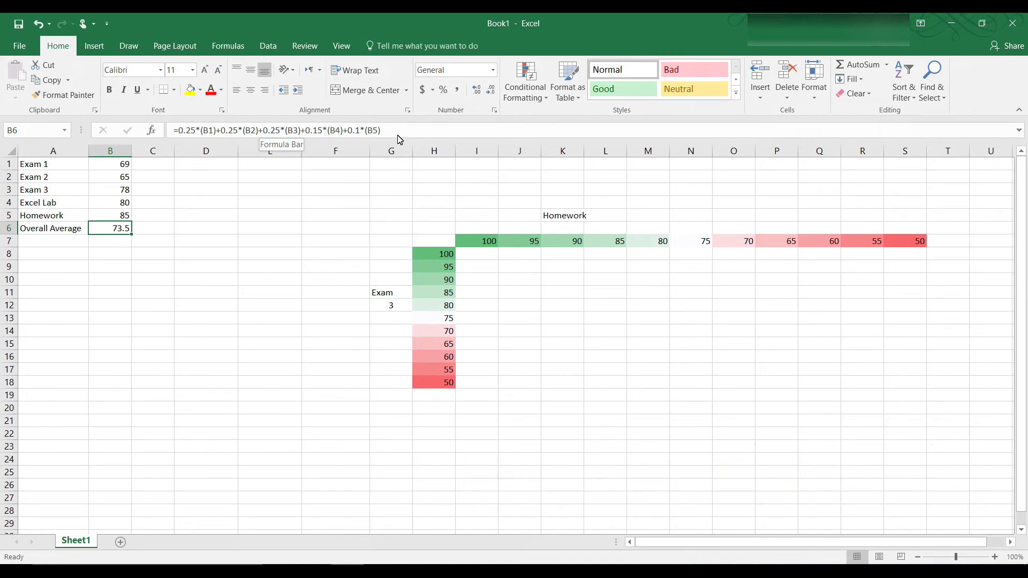
left_click_drag(398, 139, 168, 137)
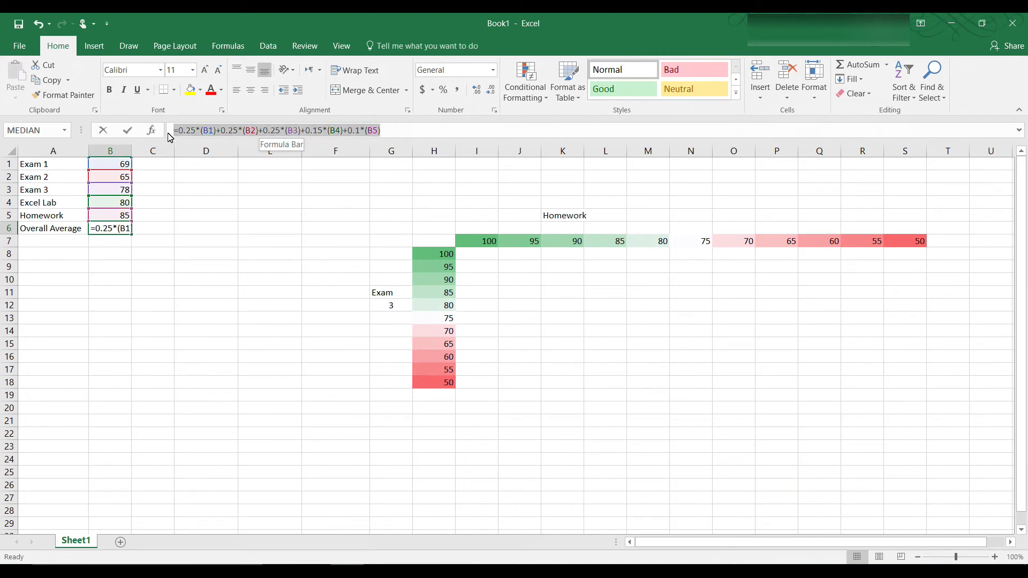
key("ctrl+c")
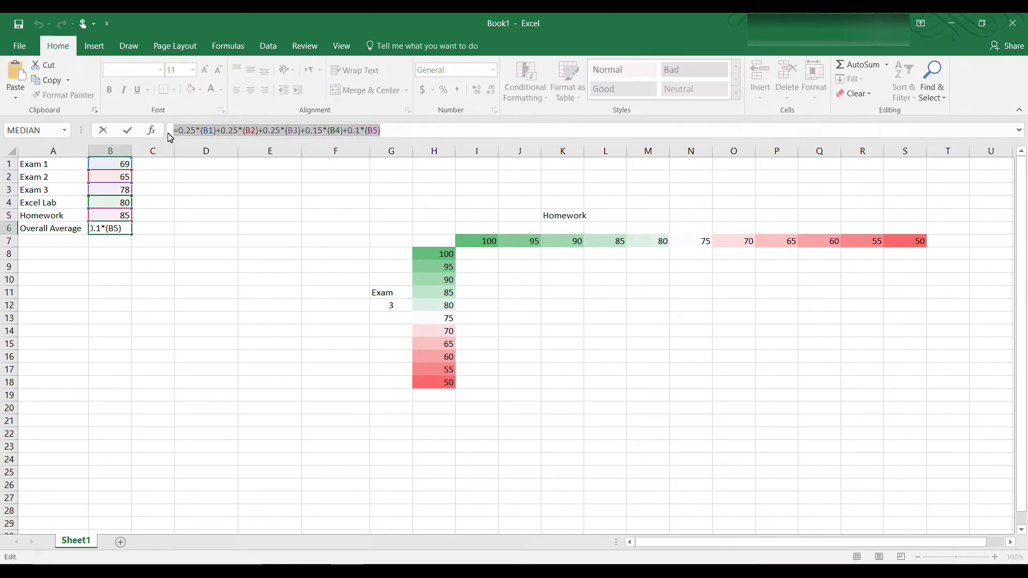
- Paste the Overall Average formula into corner cell H7 so it shows 73.5
type("=")
left_click(428, 253)
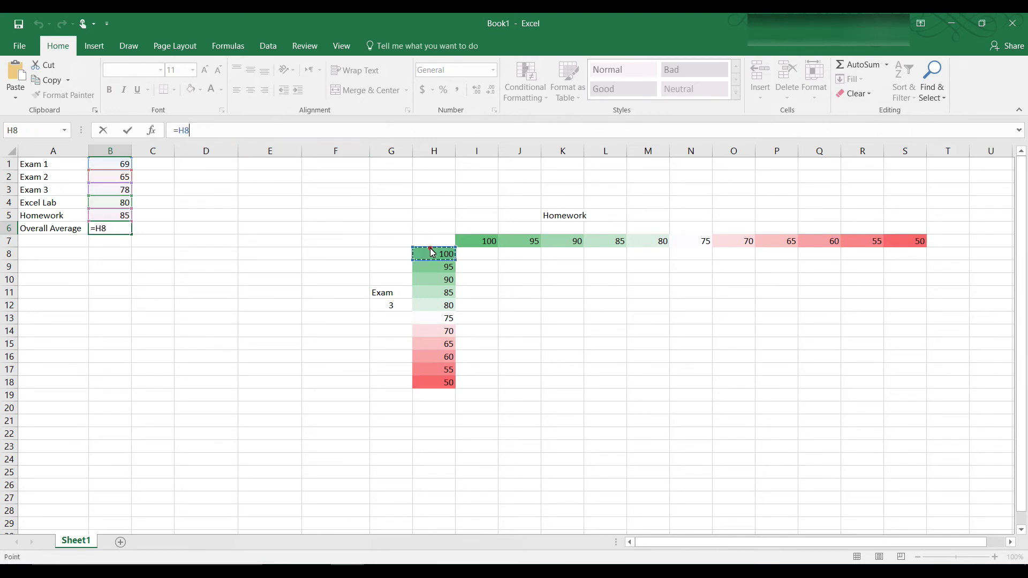
left_click(434, 242)
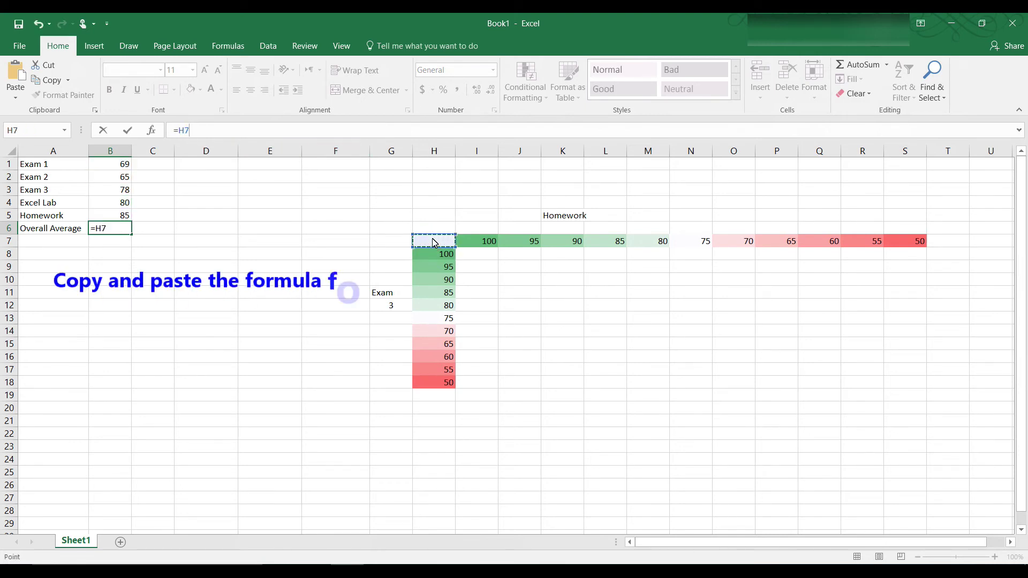
key("ctrl+v")
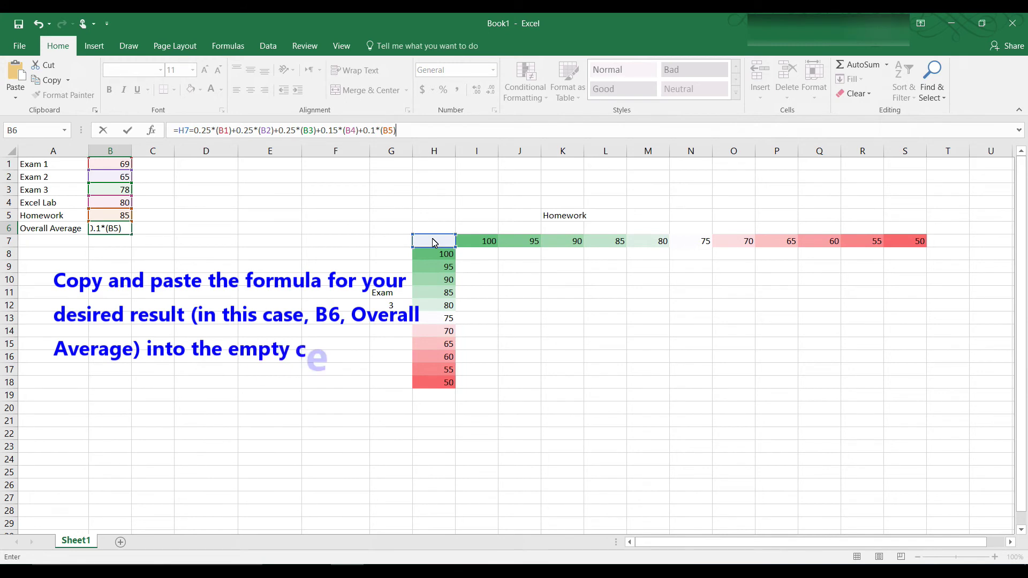
left_click(434, 242)
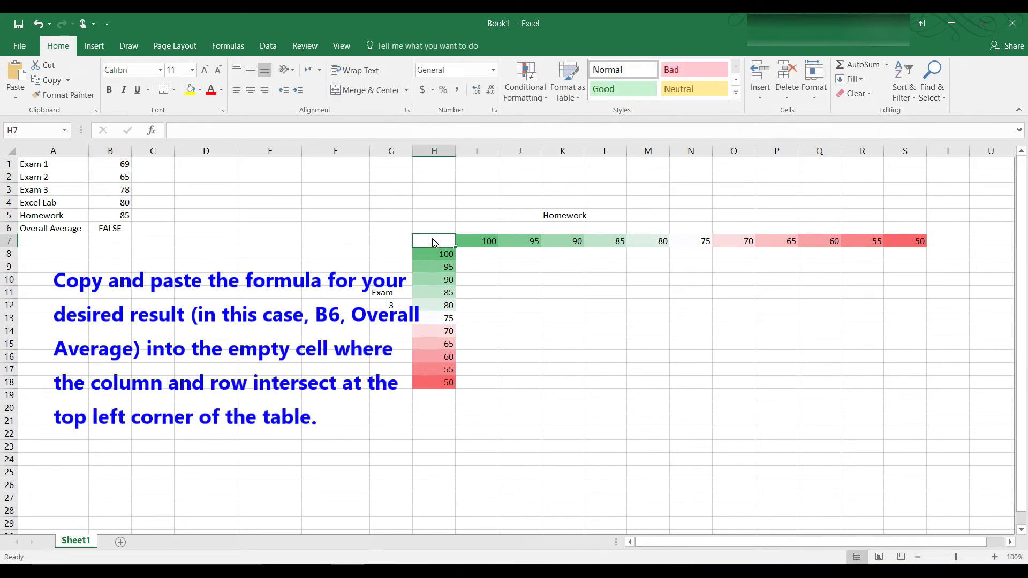
double_click(434, 242)
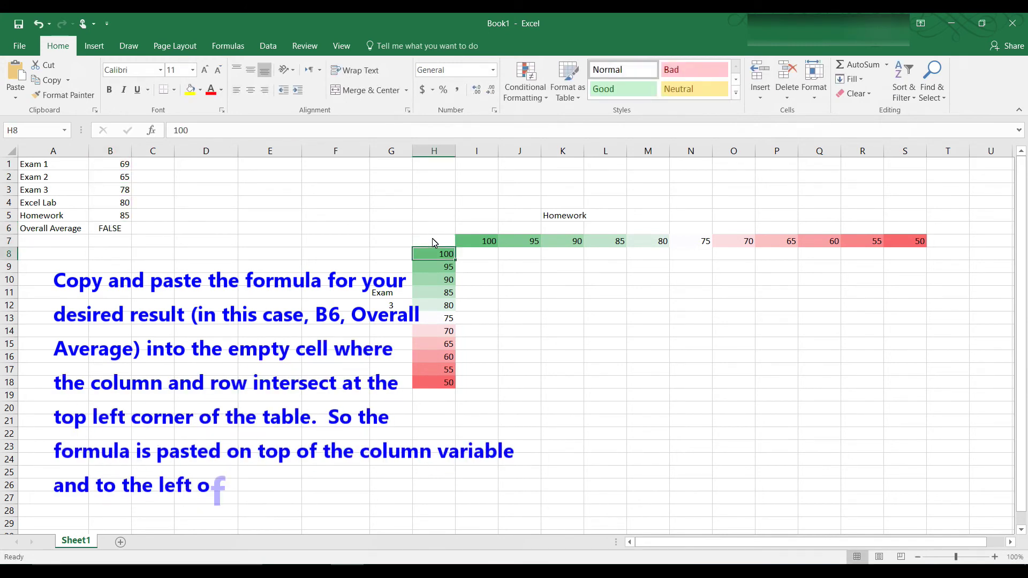
key("Return")
left_click(434, 242)
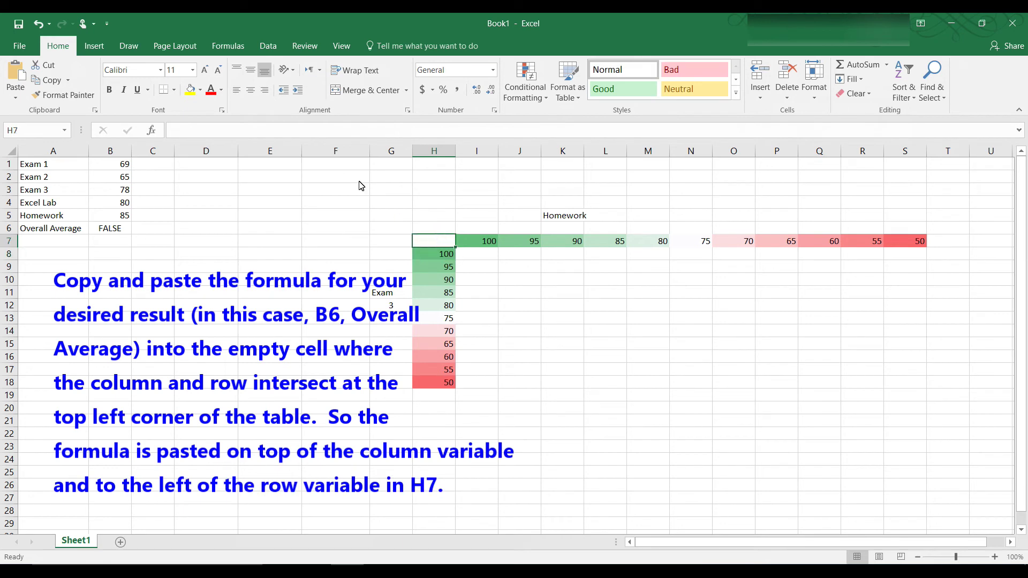
left_click(331, 133)
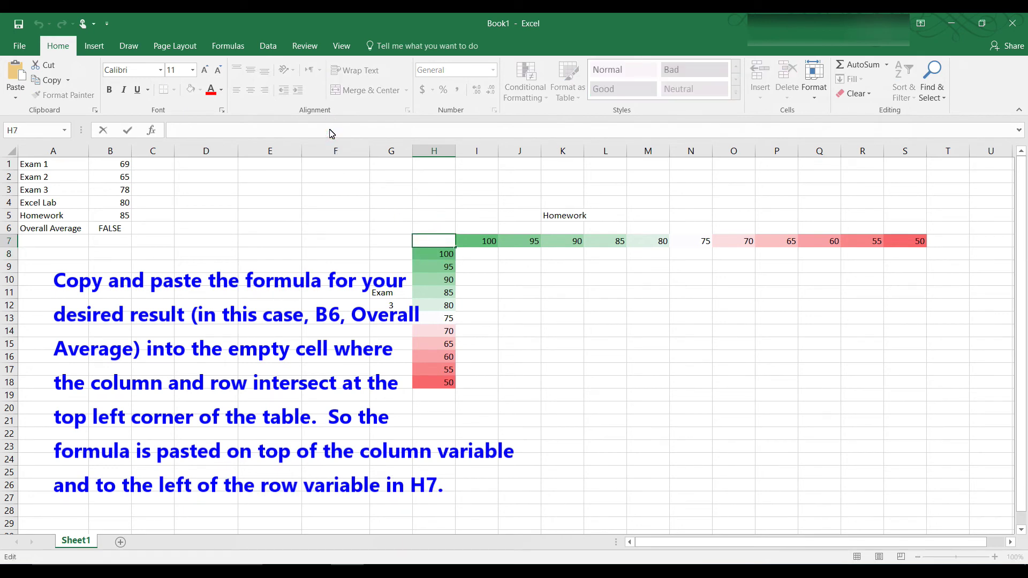
key("ctrl+v")
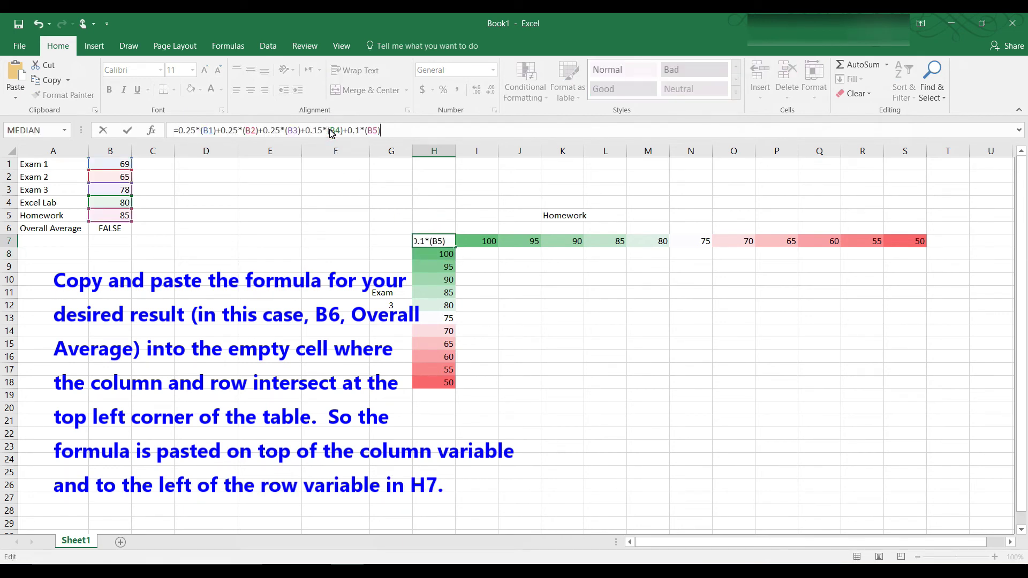
key("Return")
left_click(110, 241)
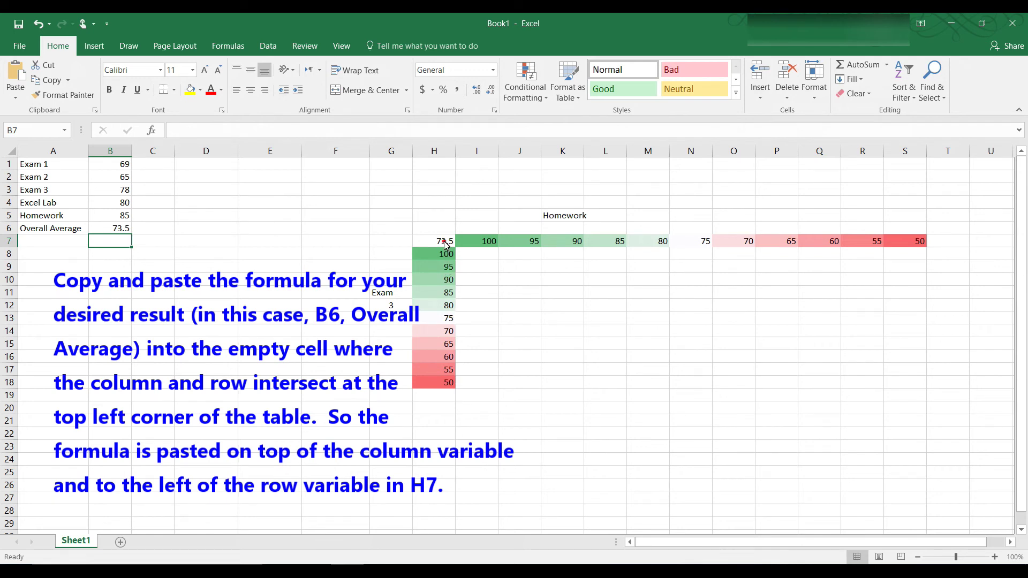
left_click_drag(445, 244, 902, 385)
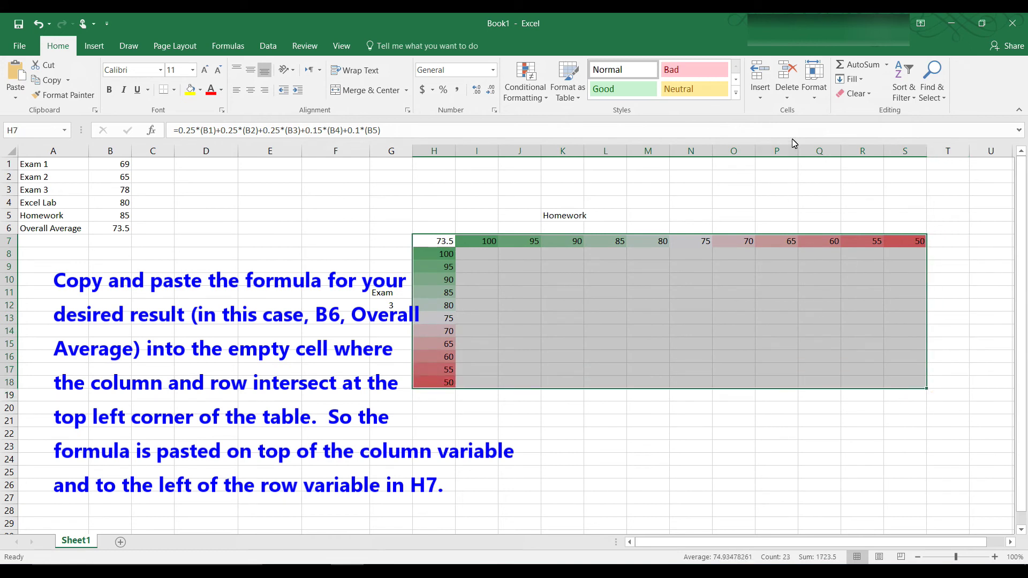
- Create a two-variable data table on H7:S18 with row input B5 and column input B3
left_click(266, 48)
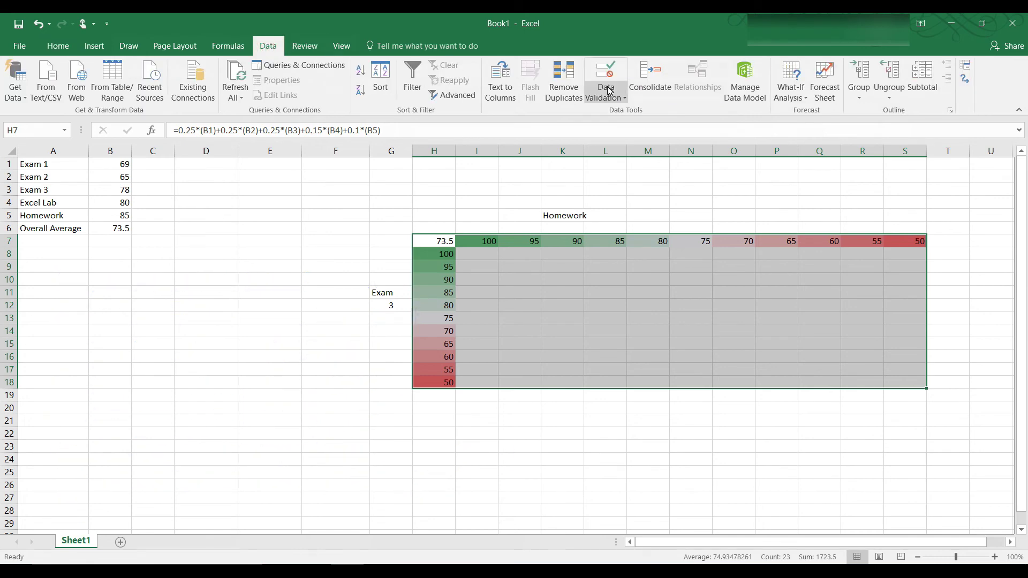
left_click(795, 90)
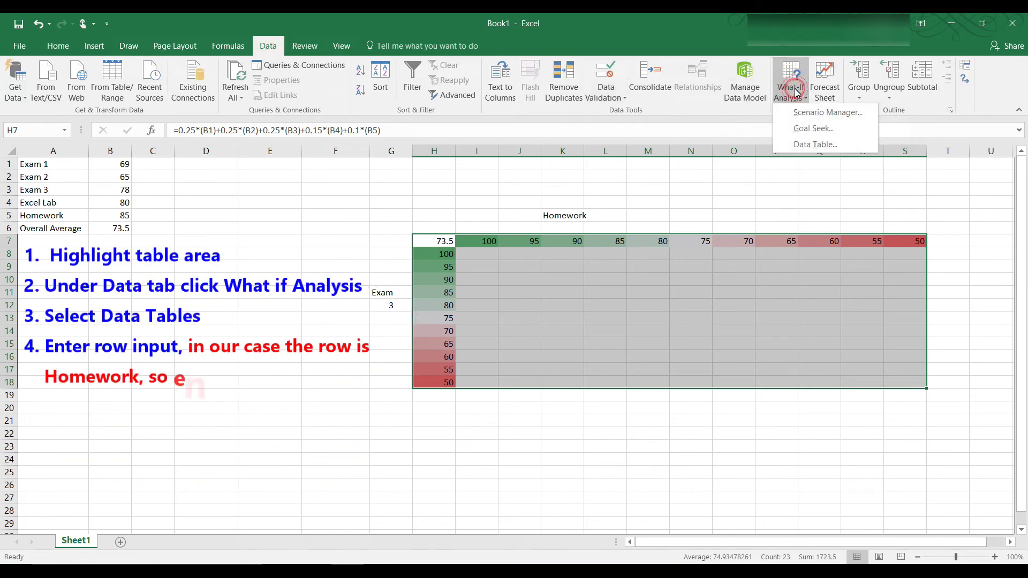
left_click(813, 144)
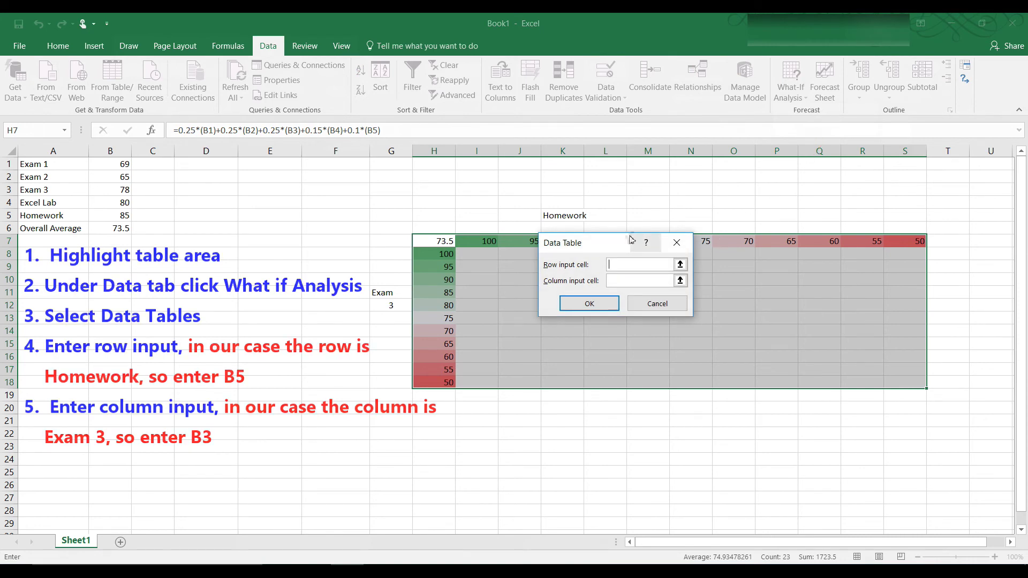
left_click_drag(621, 244, 274, 303)
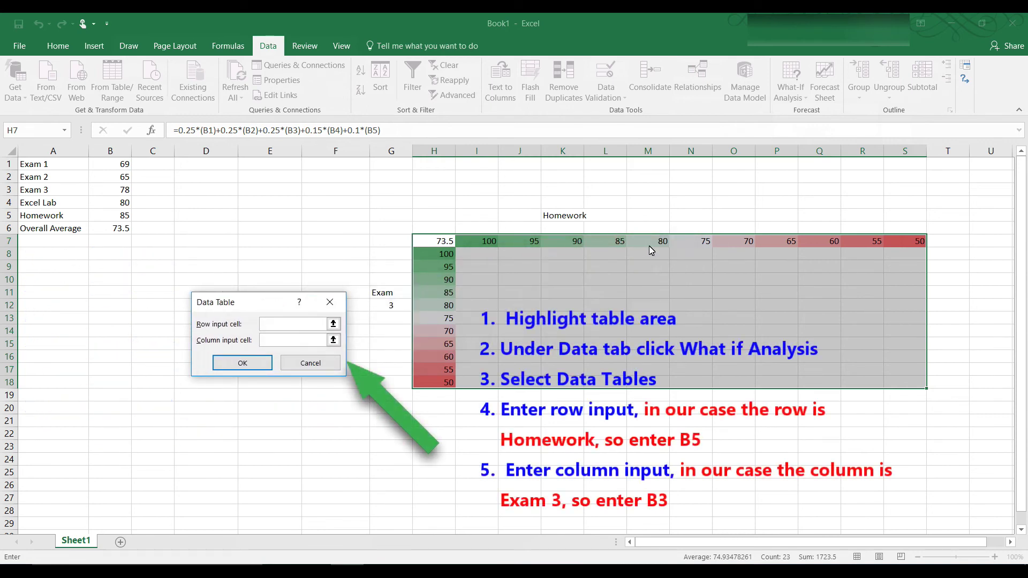
left_click(123, 219)
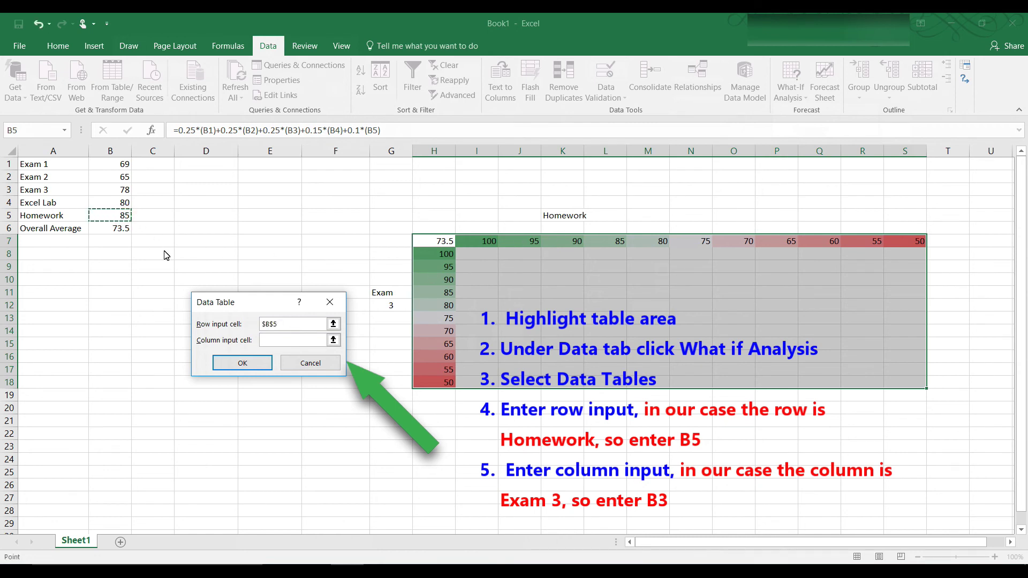
left_click(272, 341)
left_click(123, 194)
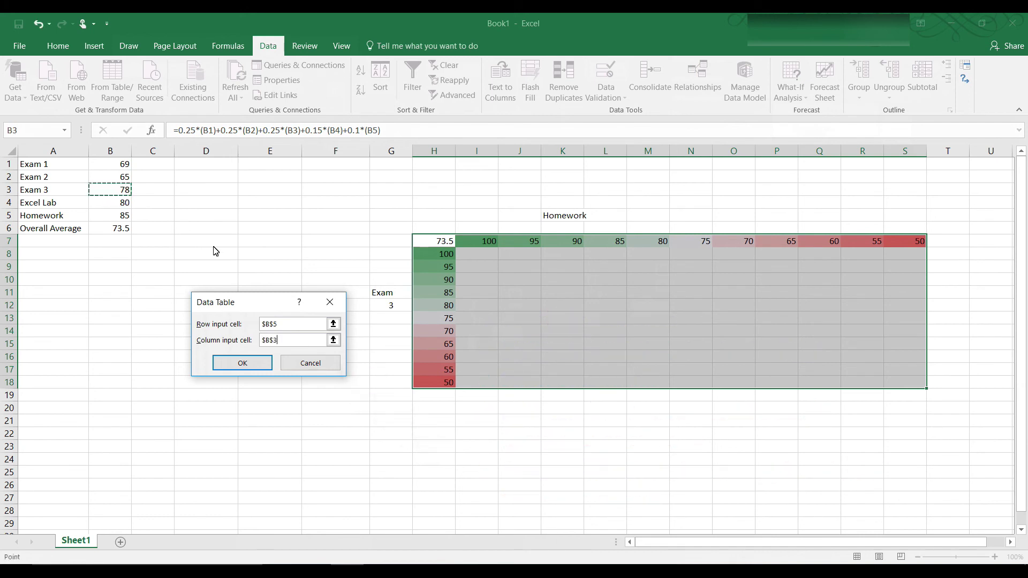
left_click(255, 361)
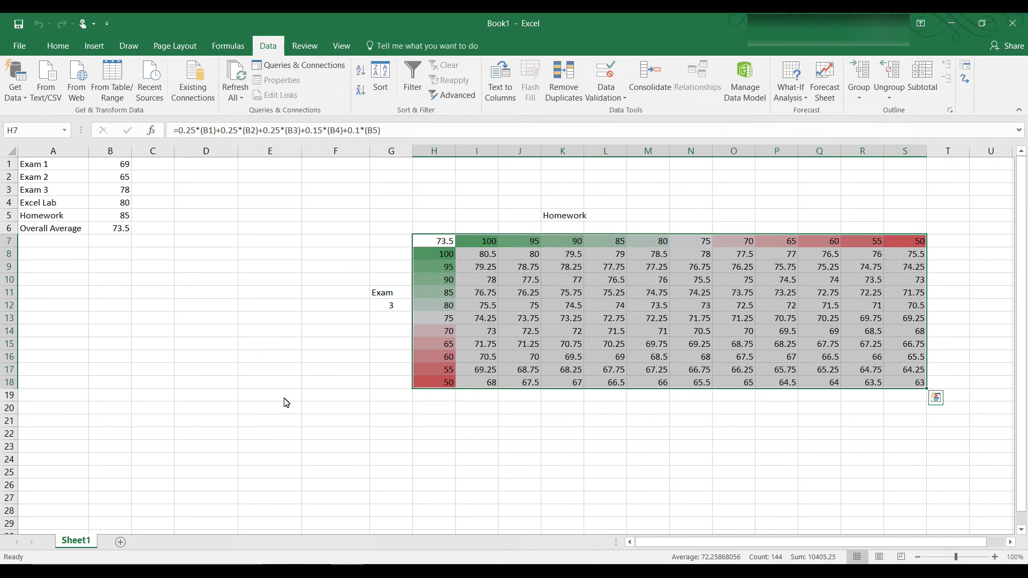
left_click(486, 451)
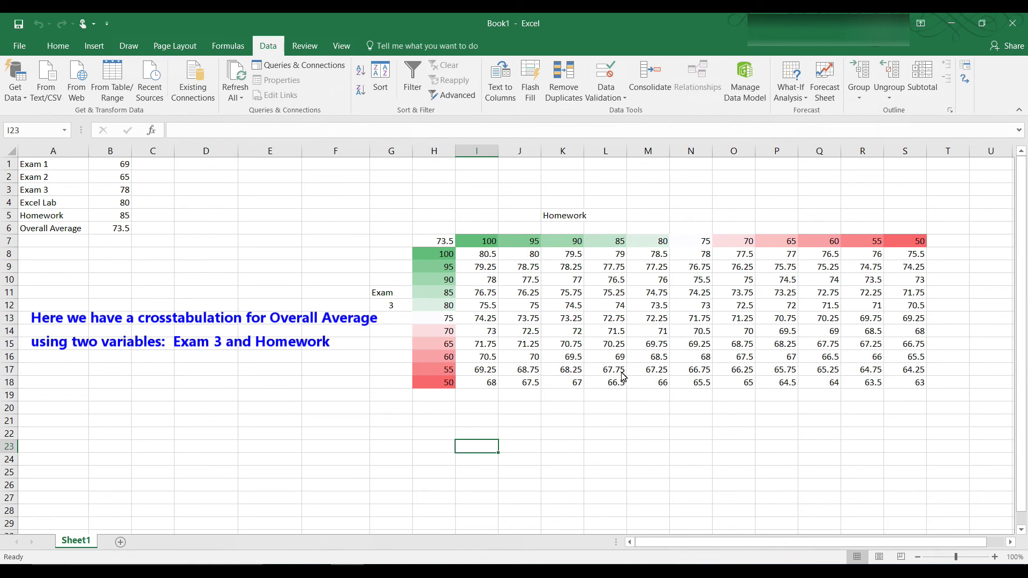
left_click(537, 358)
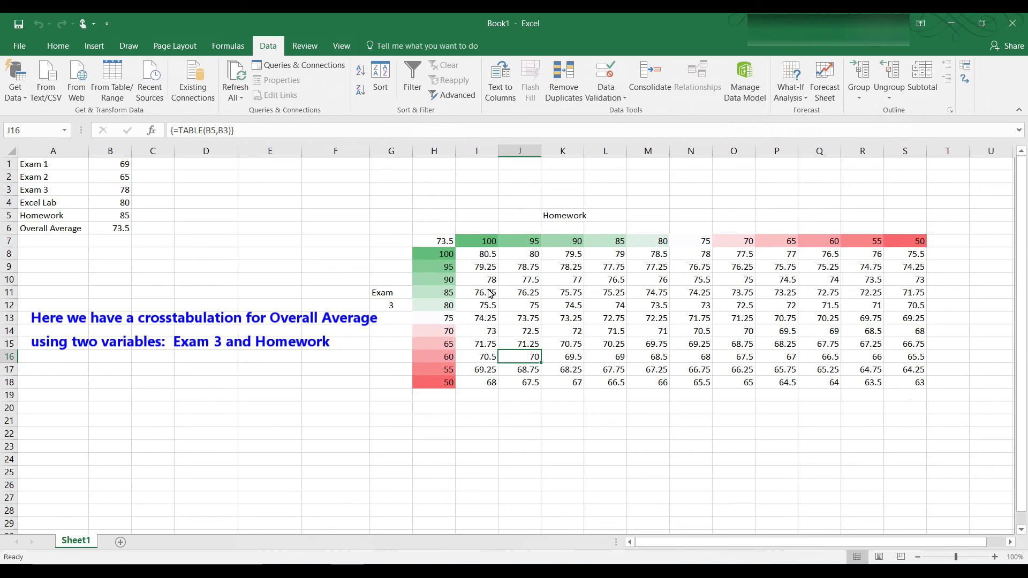
left_click(485, 307)
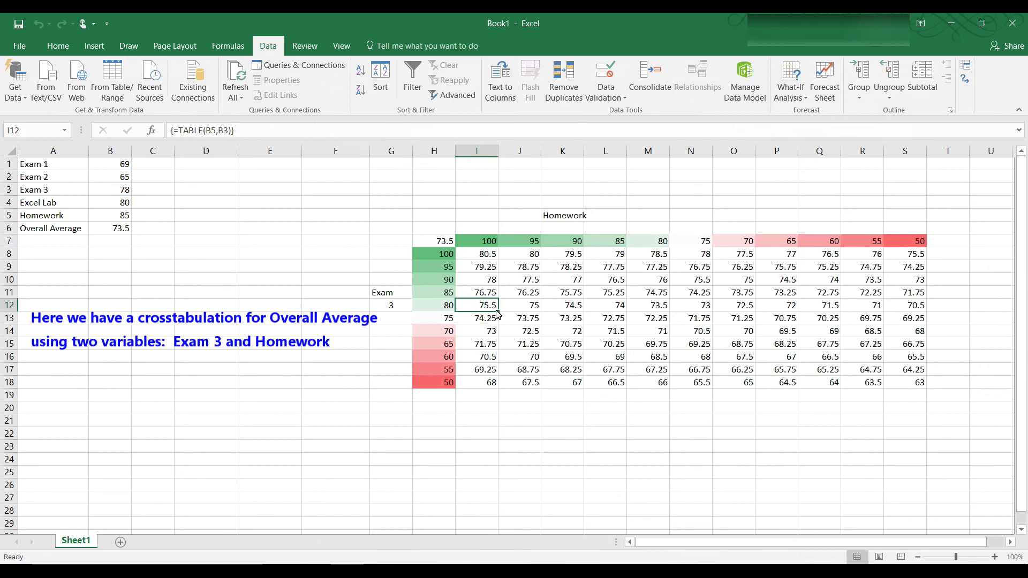
left_click(459, 451)
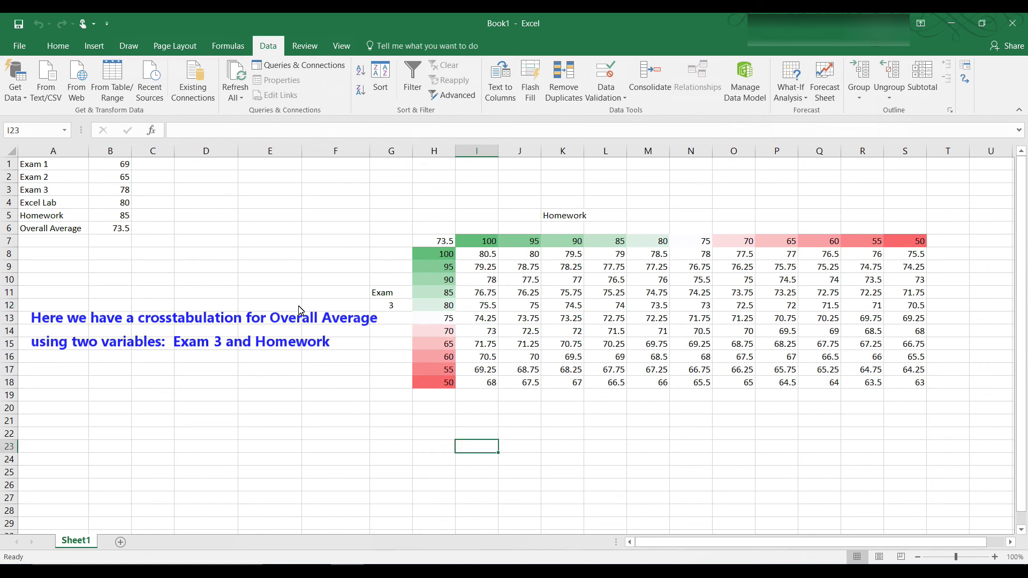